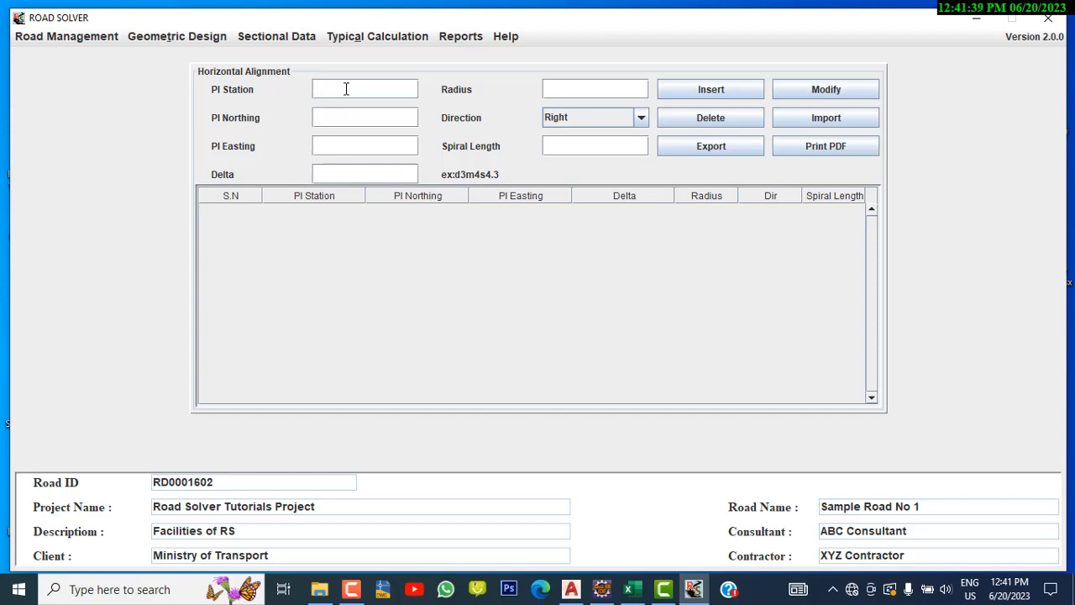
Enter the first PI's station 675, northing 27732223.57, easting 347573.030 and delta d0m0s0
text(75)
click(347, 121)
text(27732223.57)
click(333, 148)
text(347573.030)
click(337, 170)
text(d0m6)
text(s0)
Set the first PI's radius to 0, direction to 0 and spiral length to 0, and insert it into the table
click(565, 81)
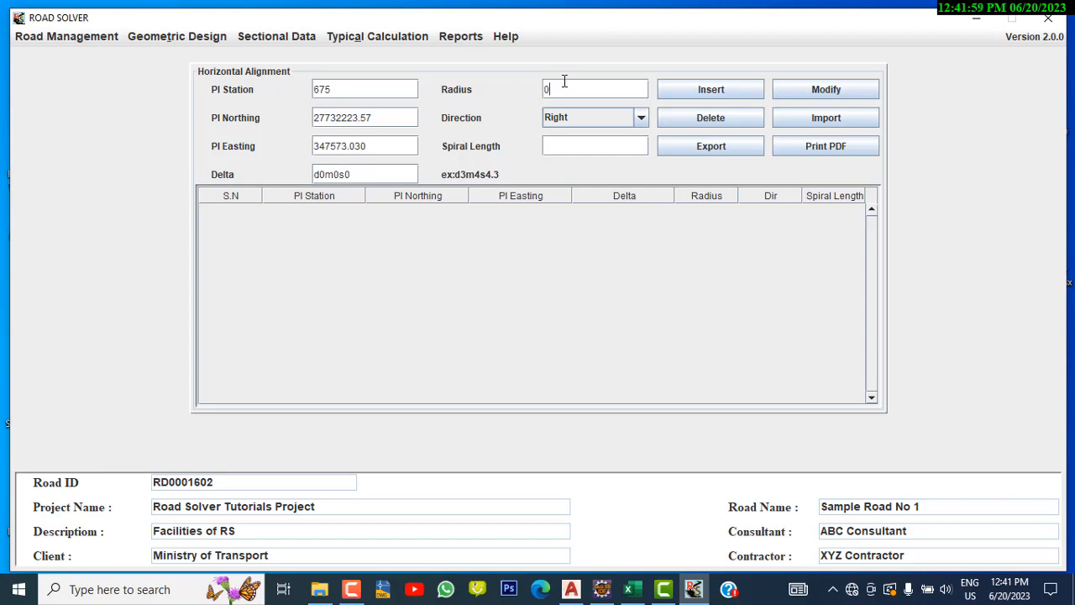
click(580, 113)
click(575, 145)
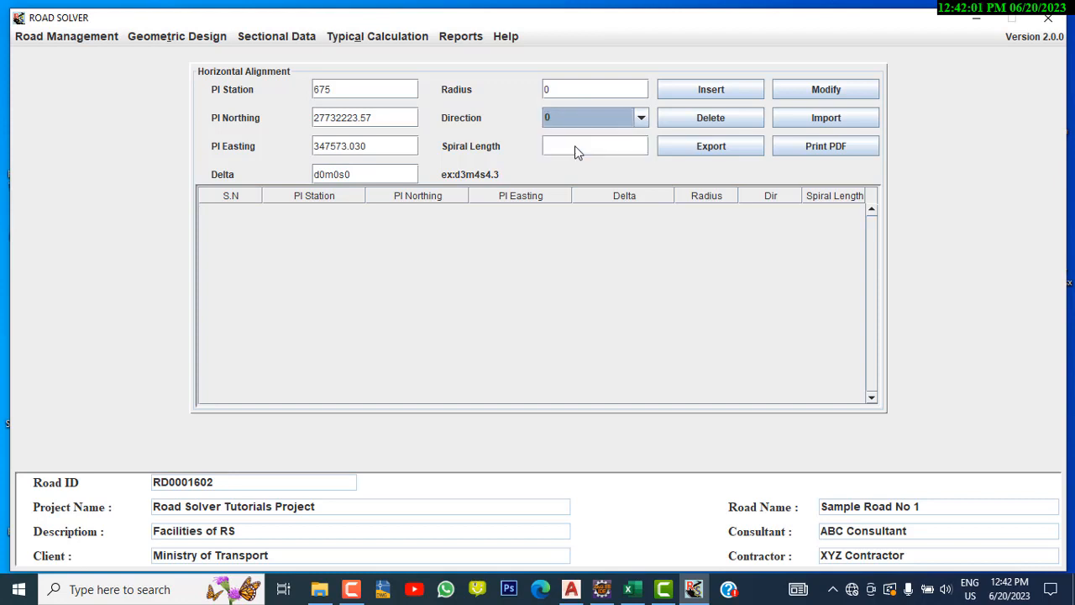
click(582, 147)
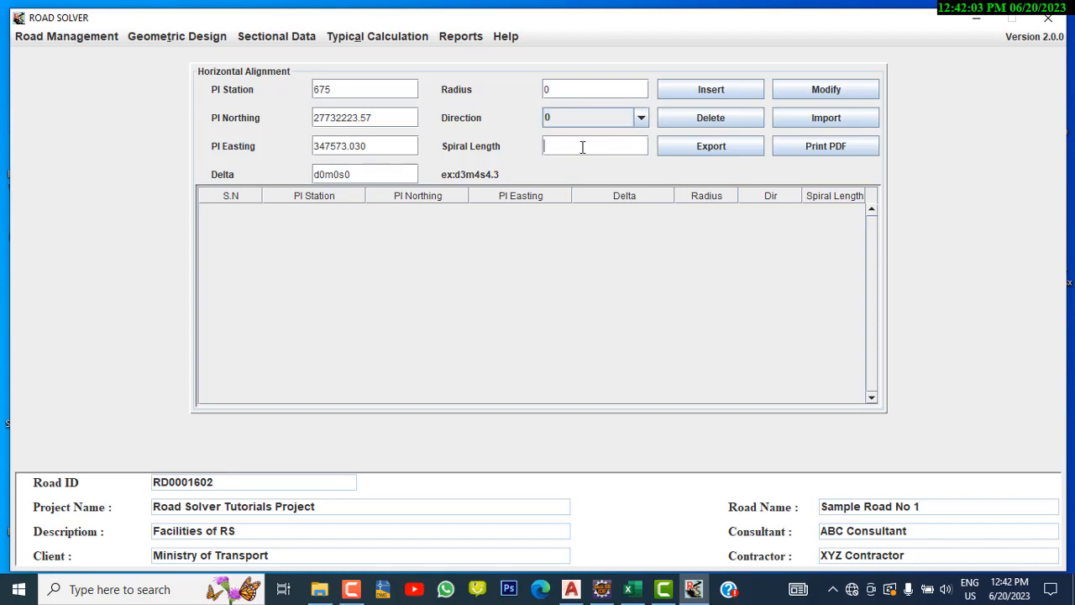
text(0)
click(707, 93)
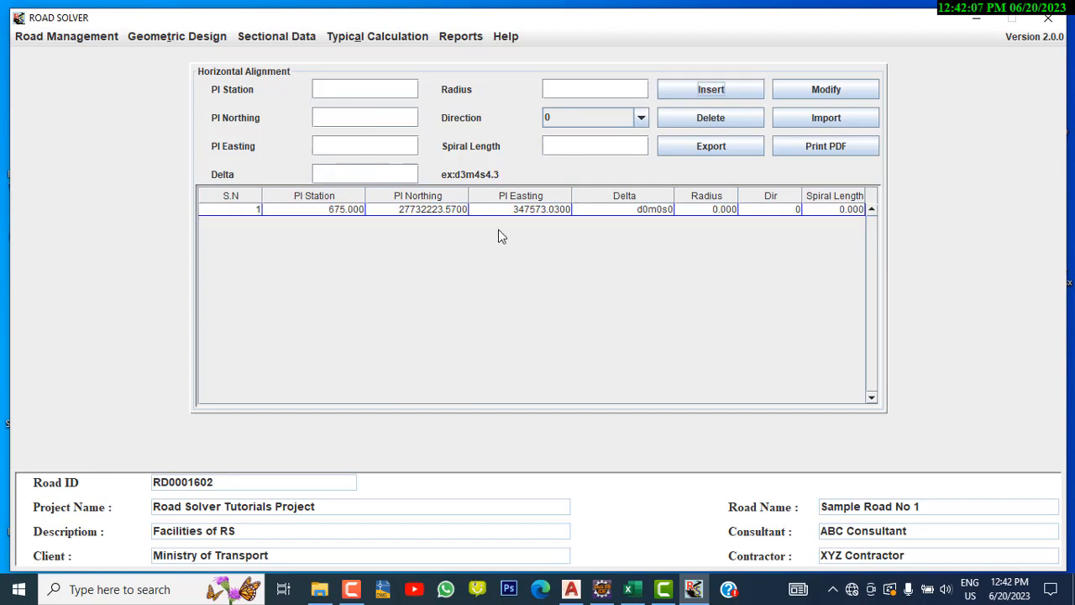
Enter the second PI's station 2784.23, northing 2774445.636, easting 349292.16 and delta d63m27s23.12
click(380, 96)
text(2784.23)
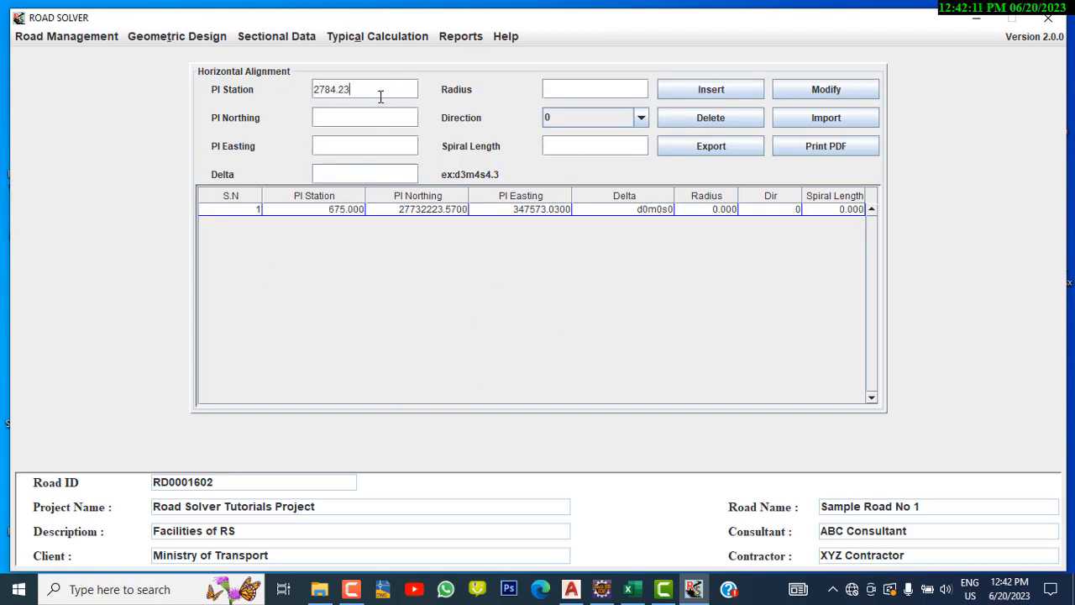
click(362, 119)
text(2774445.636)
click(335, 148)
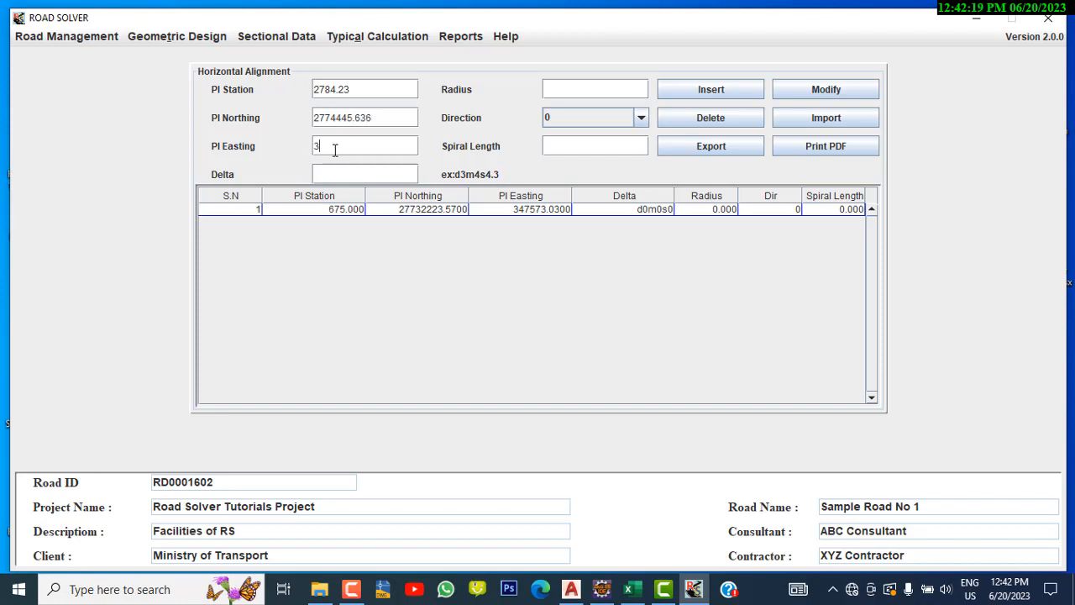
text(349292.16)
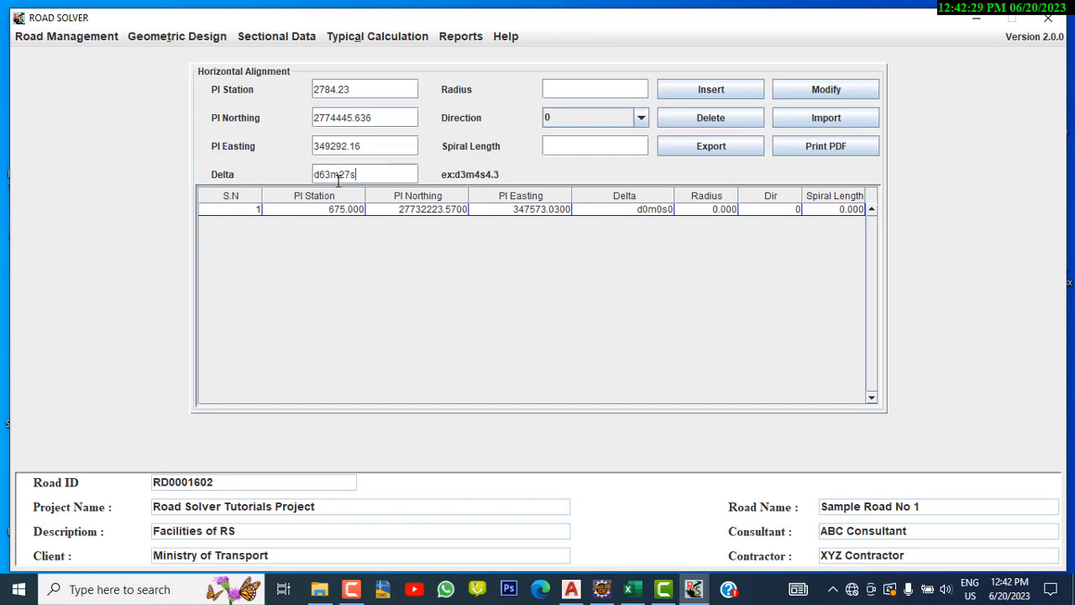
text(3.12)
Set the second PI's radius to 1250 and direction to Right, and insert it into the table
click(591, 90)
text(1250)
click(600, 120)
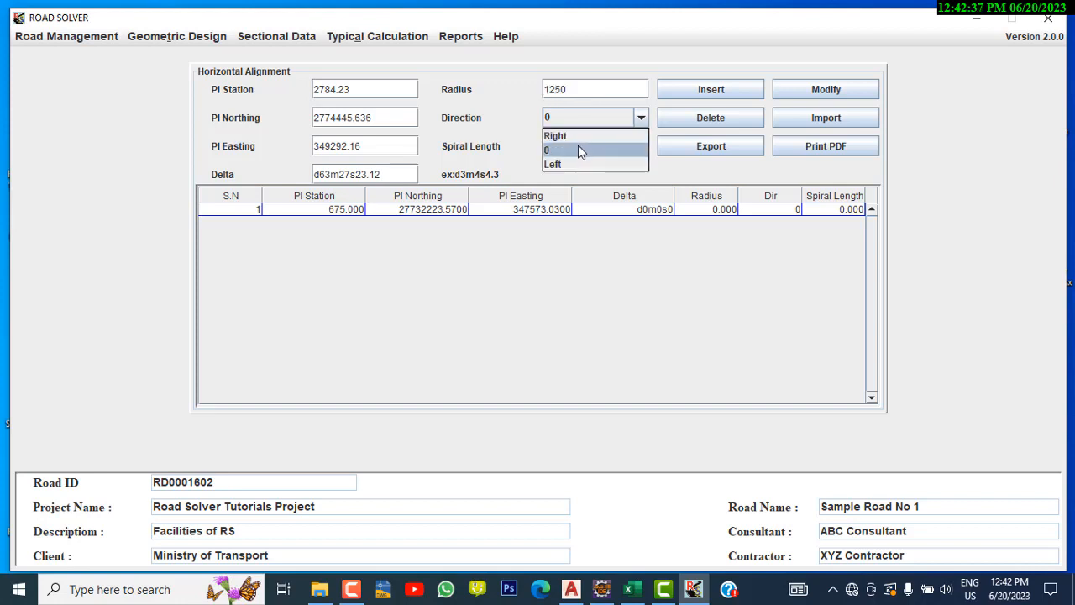
click(573, 136)
click(568, 153)
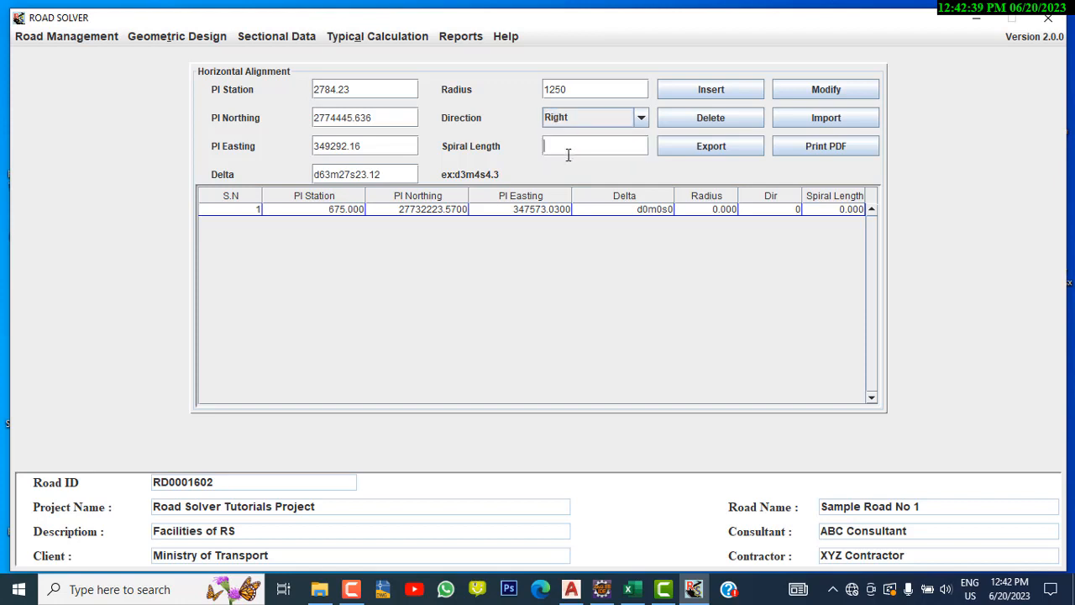
click(727, 101)
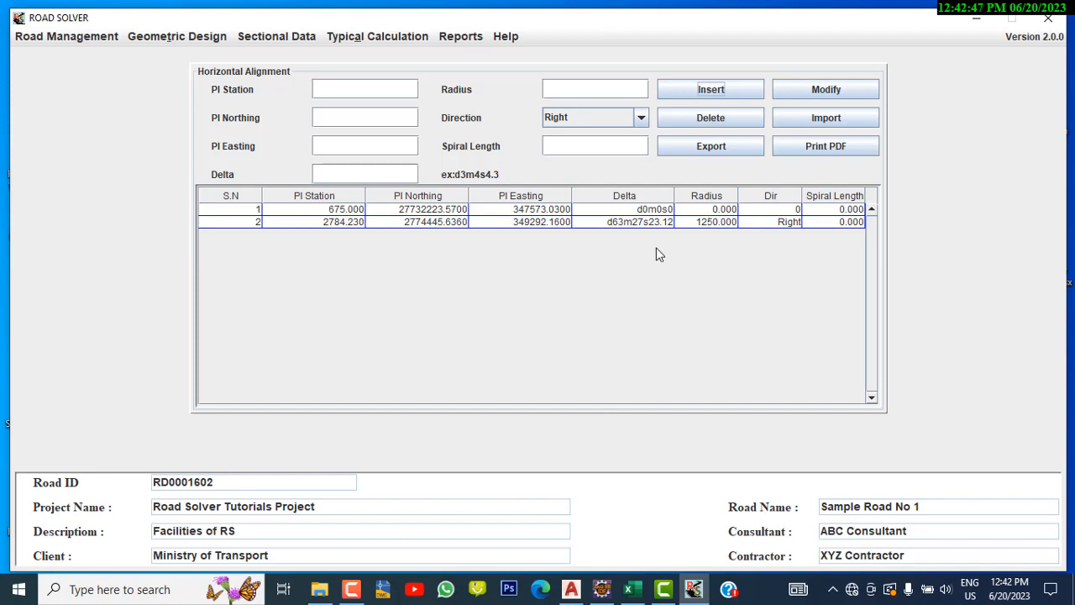
Select the second PI row and modify its northing to 2774445.8575
click(550, 223)
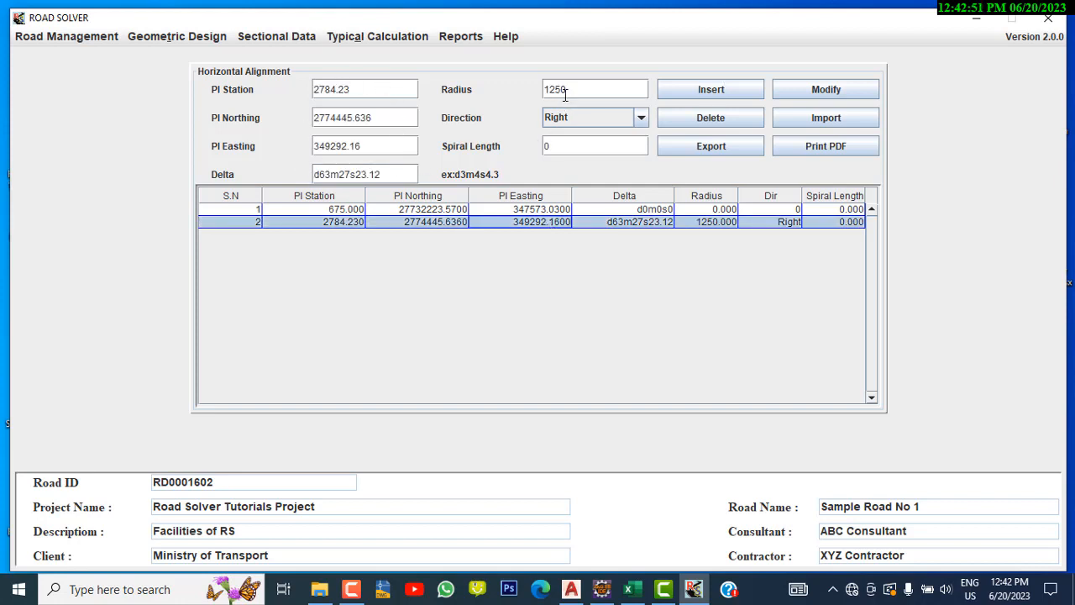
click(399, 117)
key(BackSpace)
key(BackSpace)
text(857)
click(819, 90)
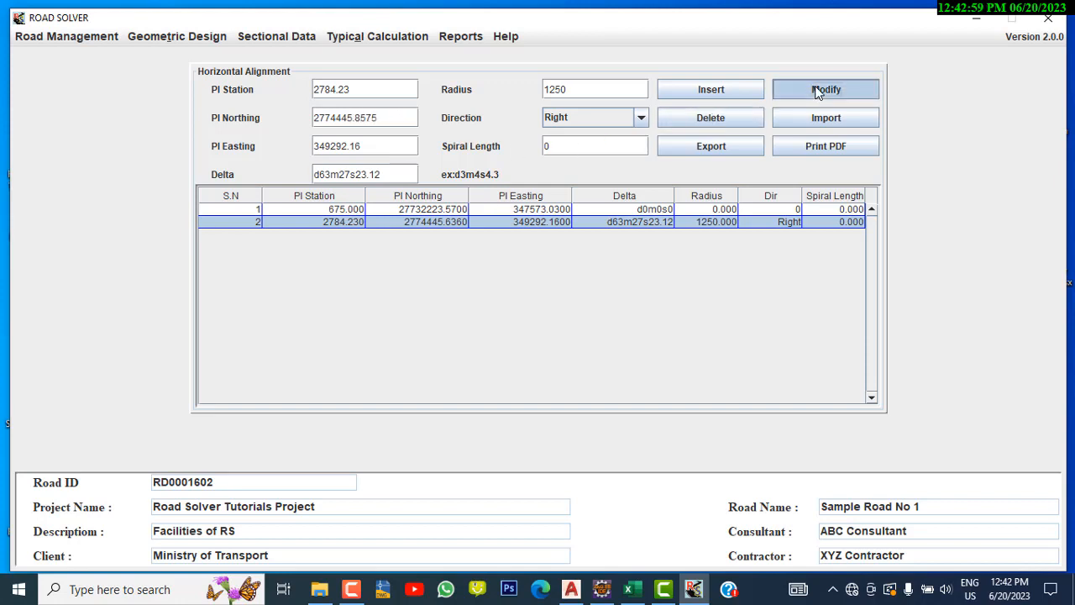
click(461, 223)
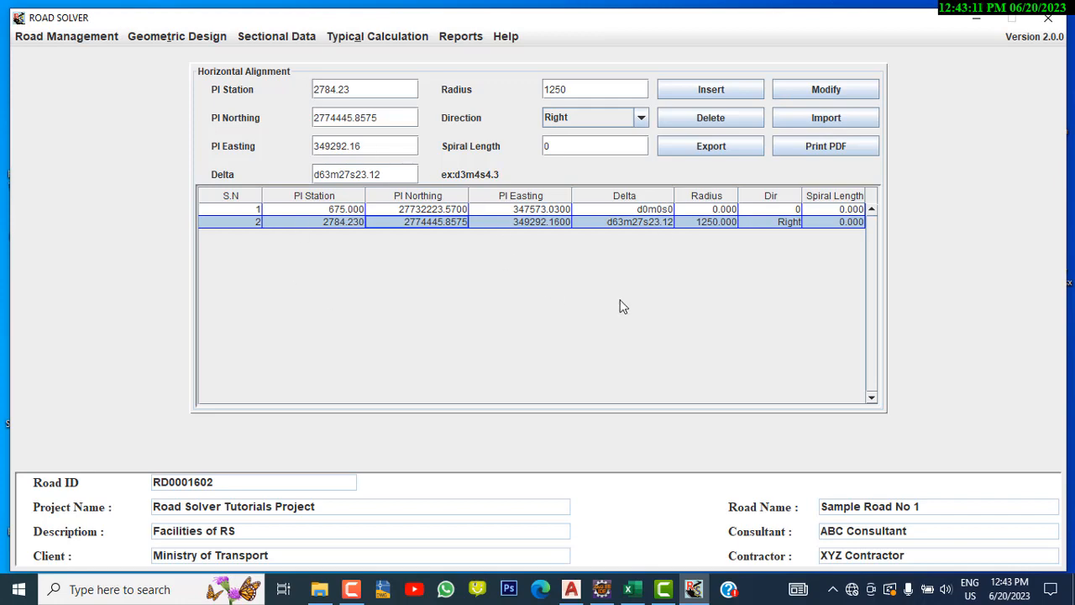
Switch to the Excel workbook and review each column of the horizontal alignment data
click(632, 592)
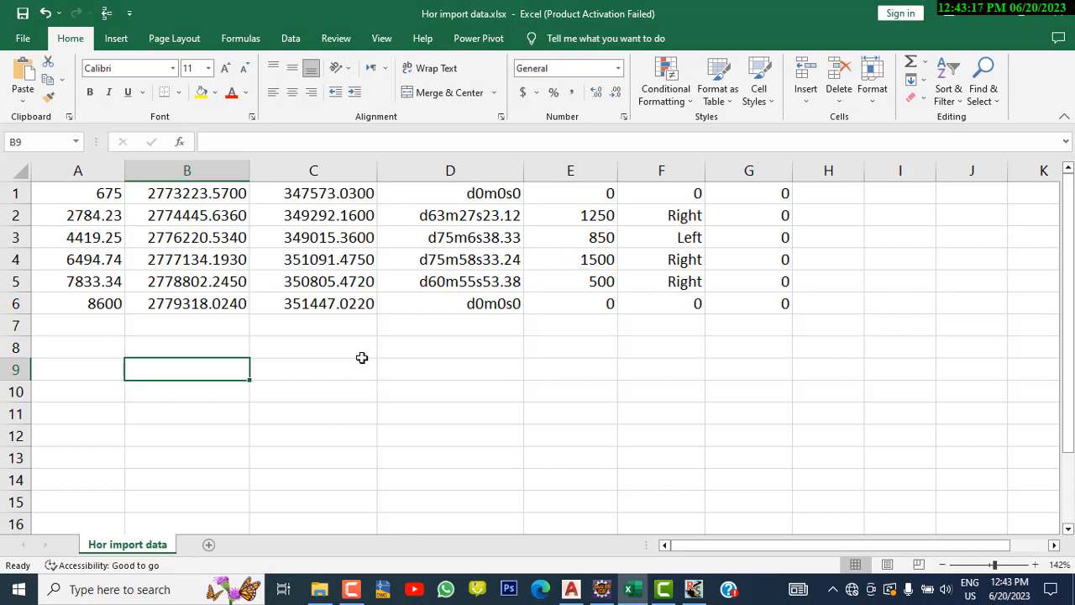
click(96, 193)
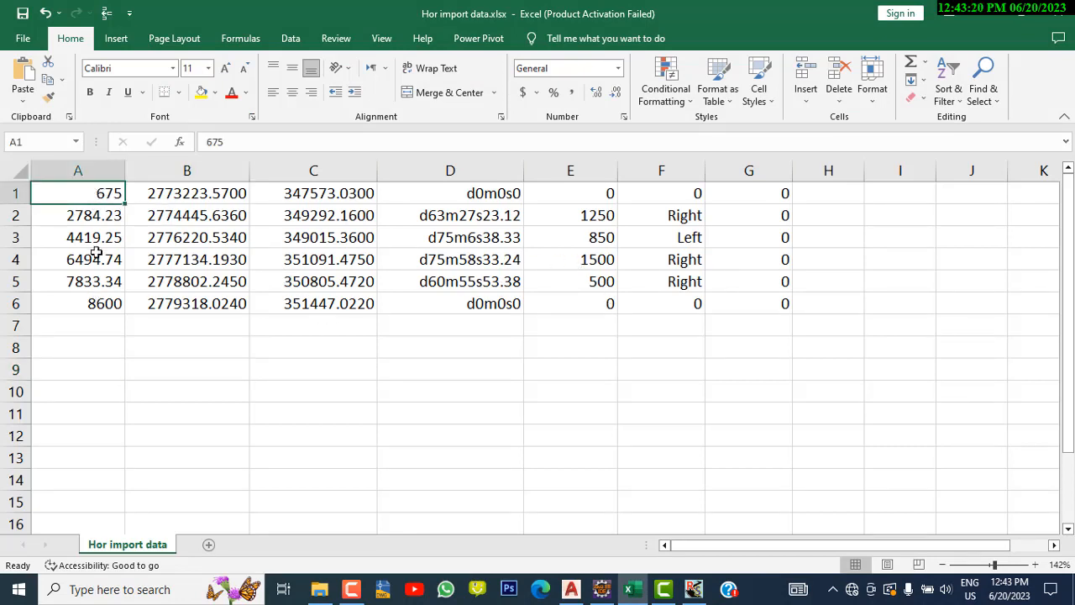
click(187, 196)
click(323, 192)
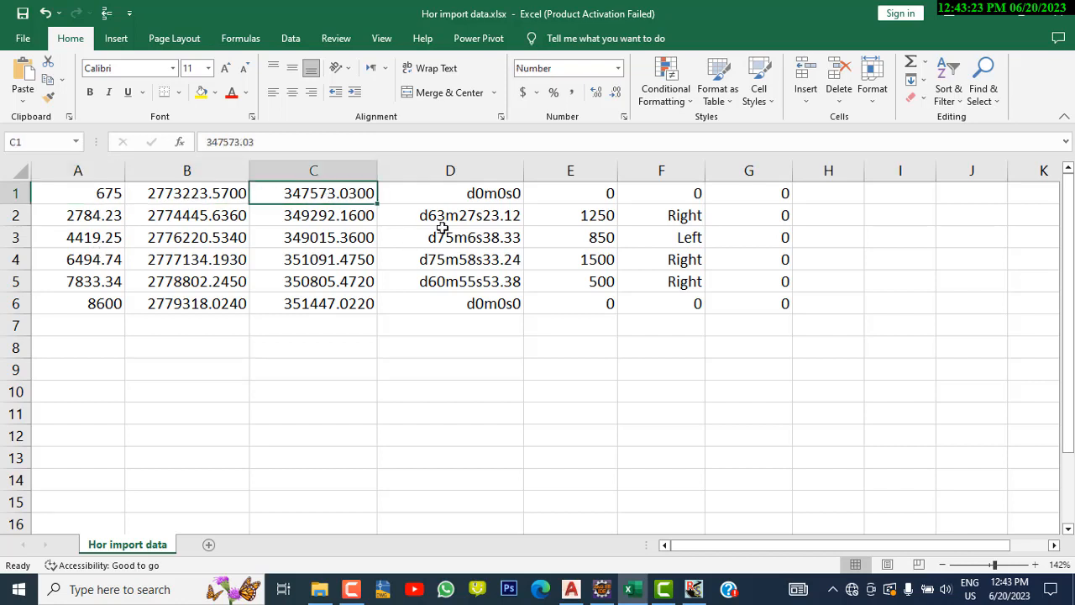
click(455, 209)
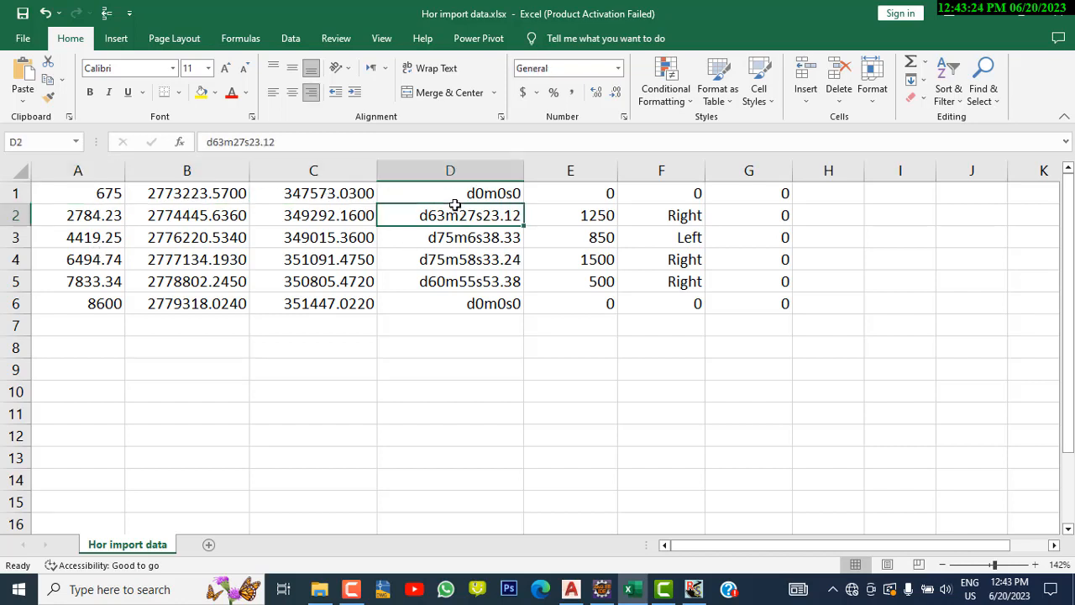
click(580, 201)
click(670, 198)
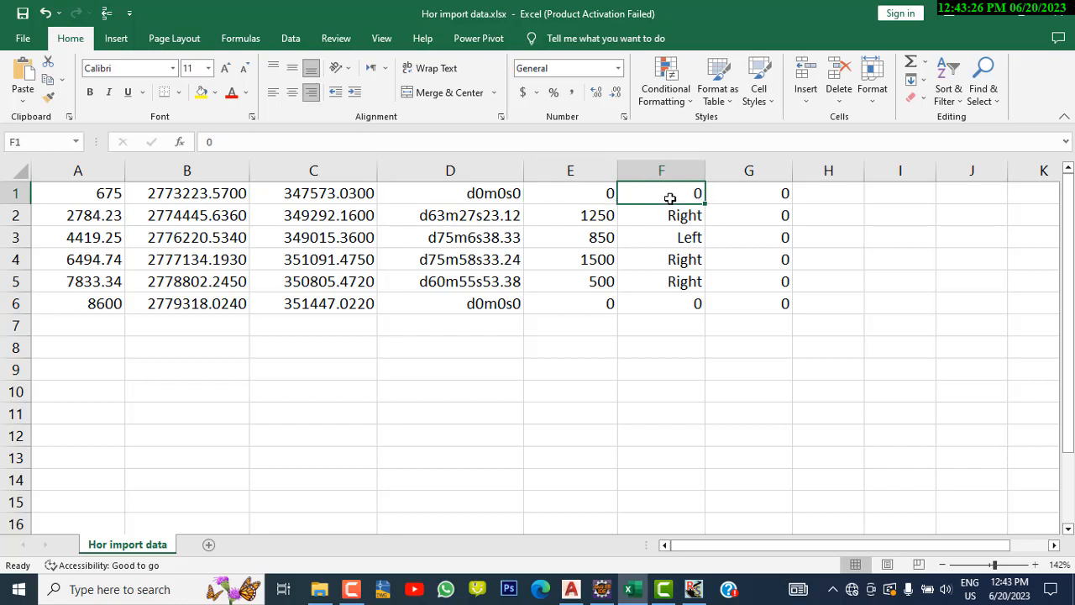
click(760, 197)
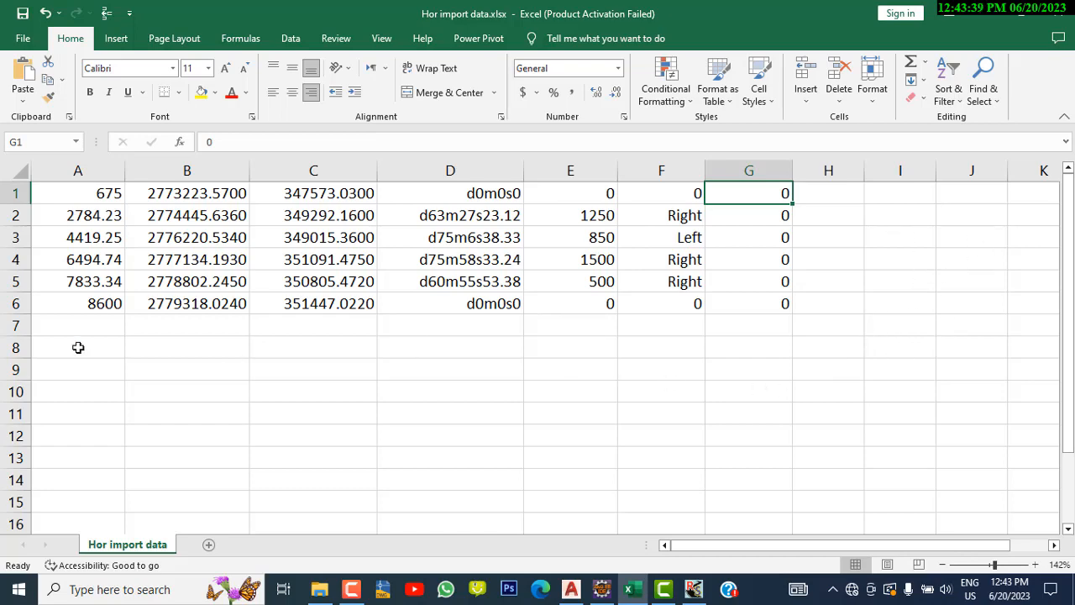
Save the workbook to the Desktop as CSV (Comma delimited) named Hor import data.csv
click(23, 39)
click(70, 256)
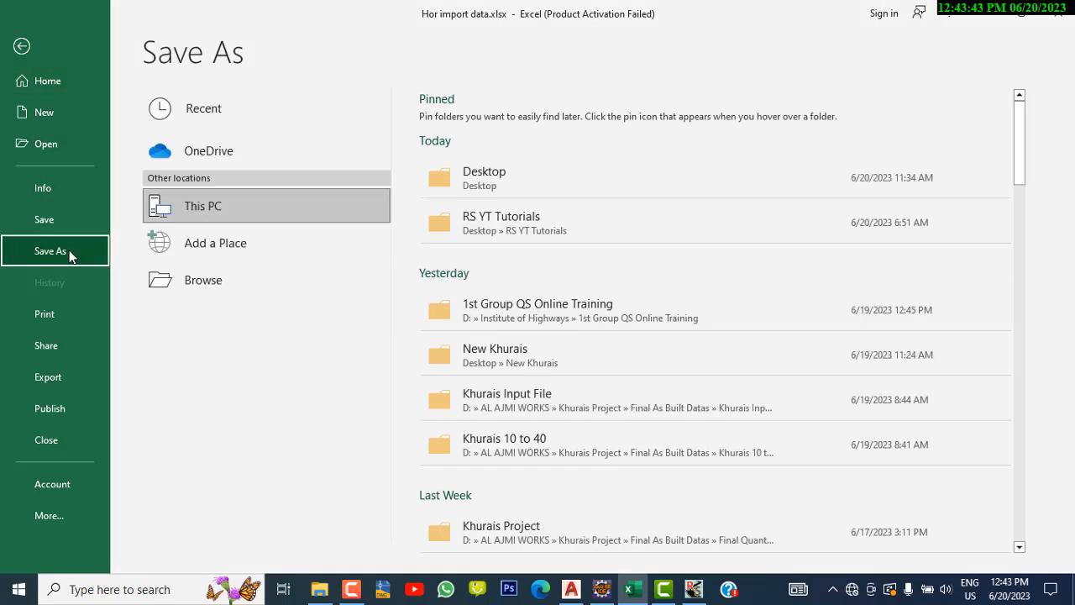
click(208, 280)
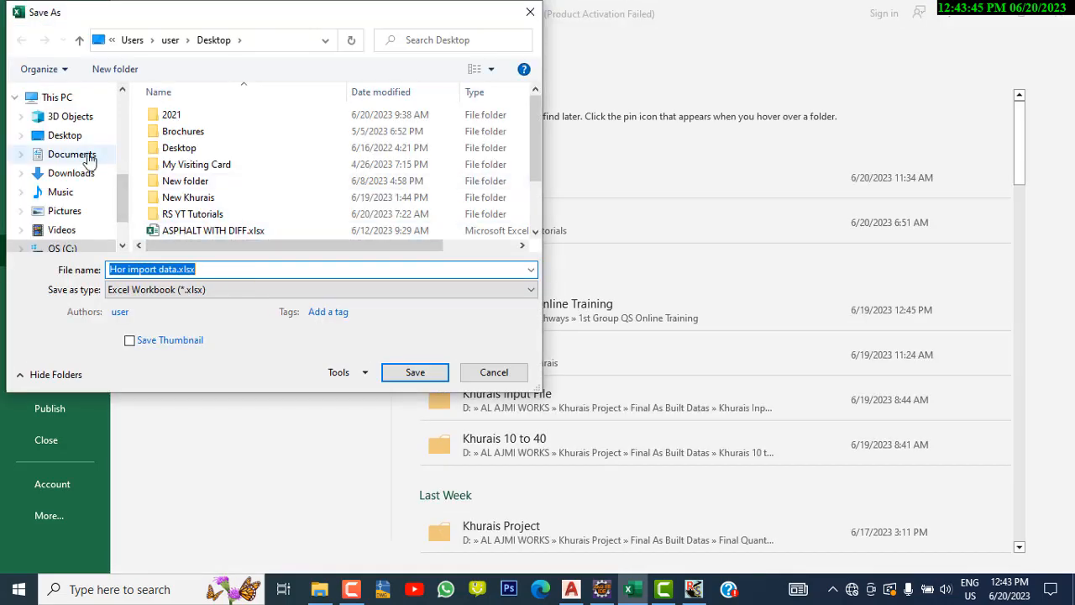
click(80, 137)
click(237, 290)
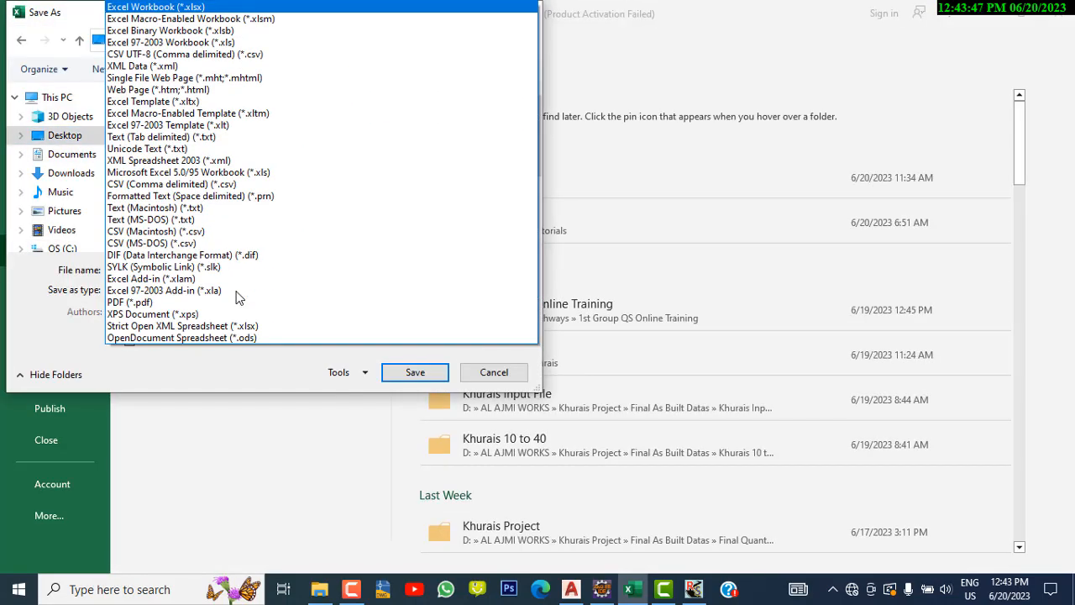
click(259, 184)
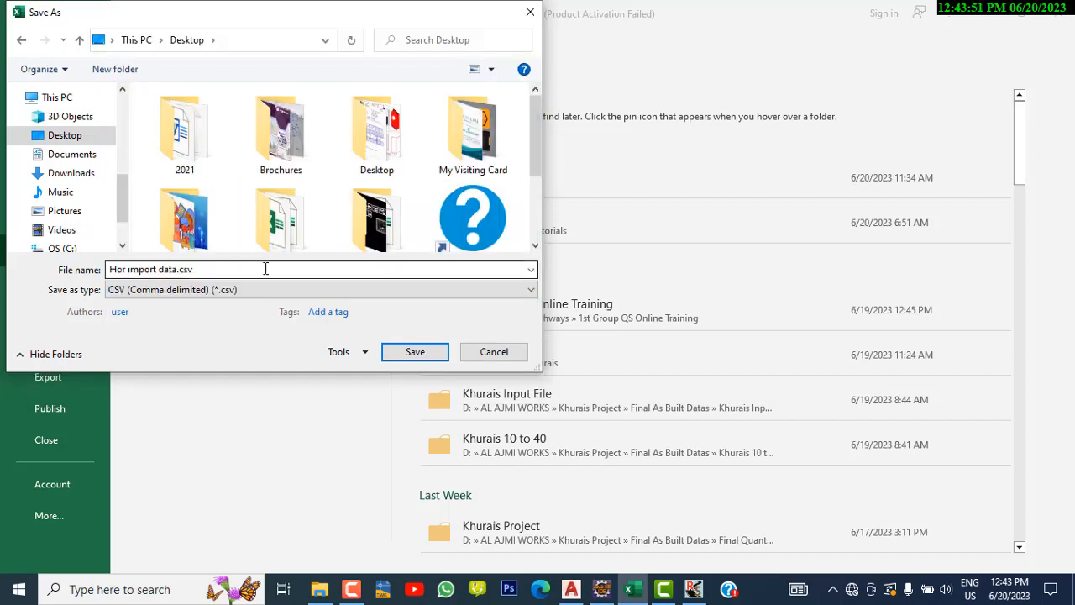
click(262, 270)
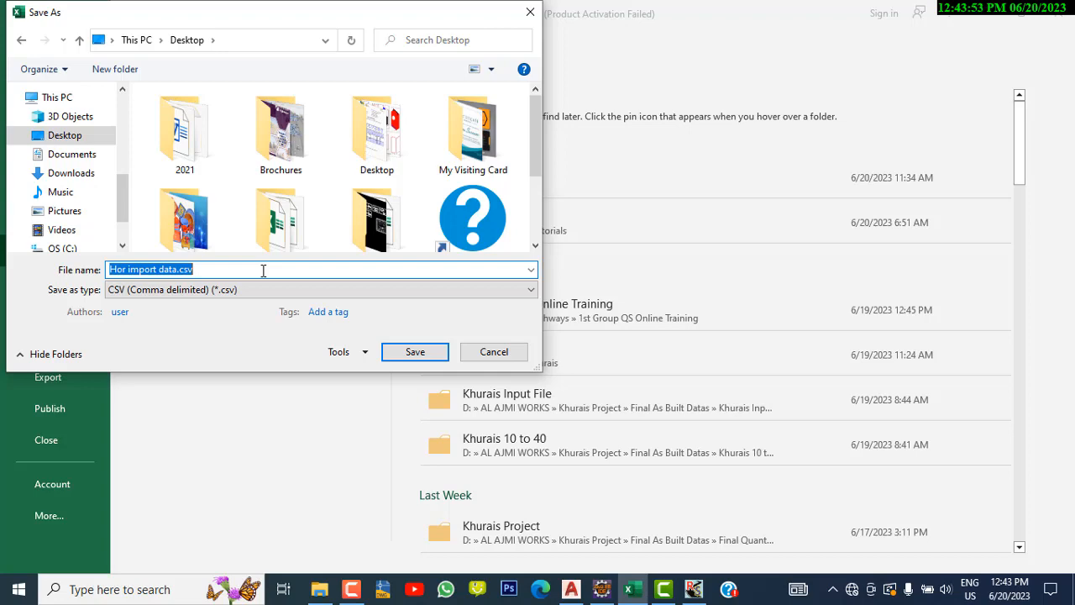
click(393, 353)
click(482, 345)
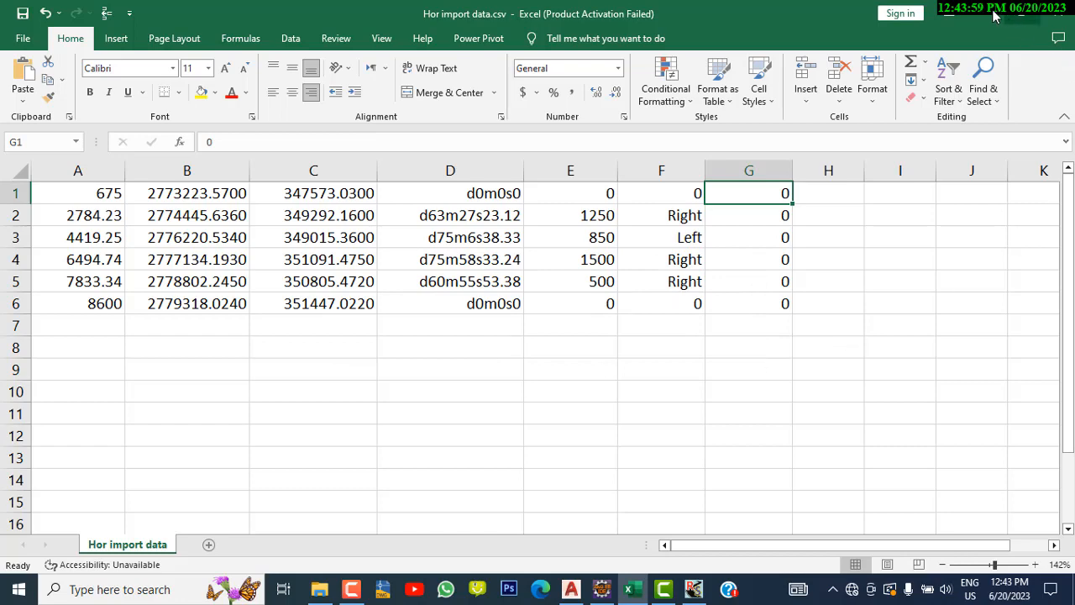
Close Excel and reposition the Hor import data.csv icon on the desktop
click(993, 15)
click(976, 17)
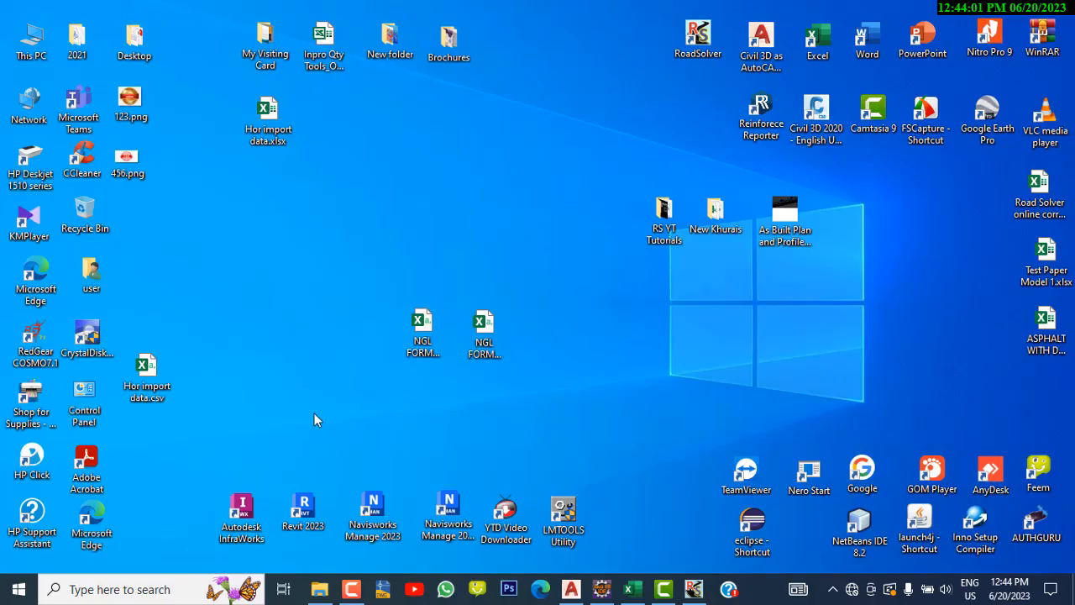
drag(141, 397, 237, 254)
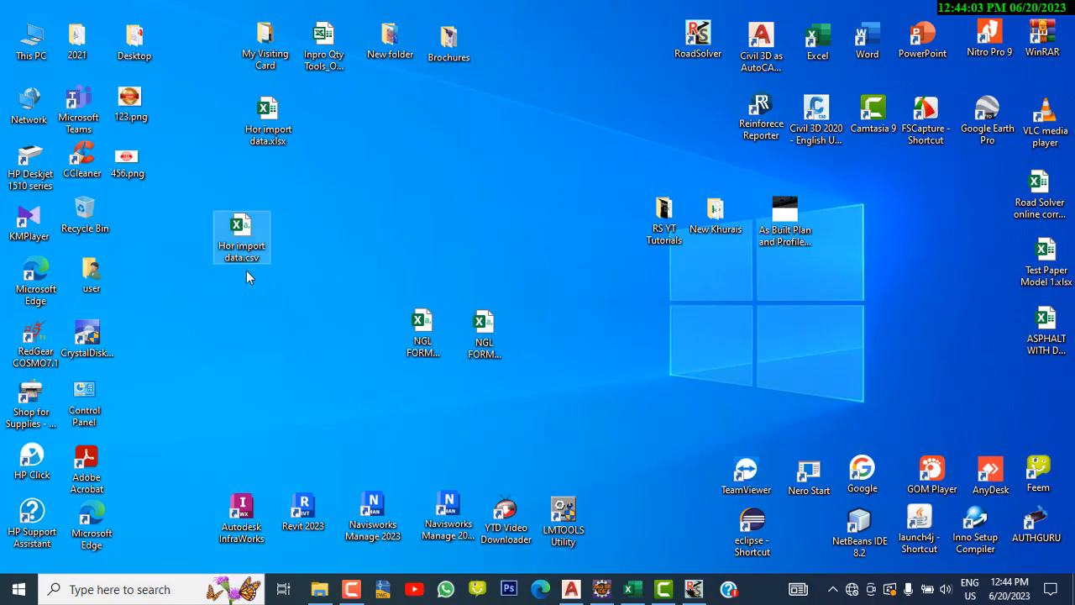
Import Hor import data.csv from the Desktop into the horizontal alignment, overwriting the existing records
click(692, 590)
click(826, 117)
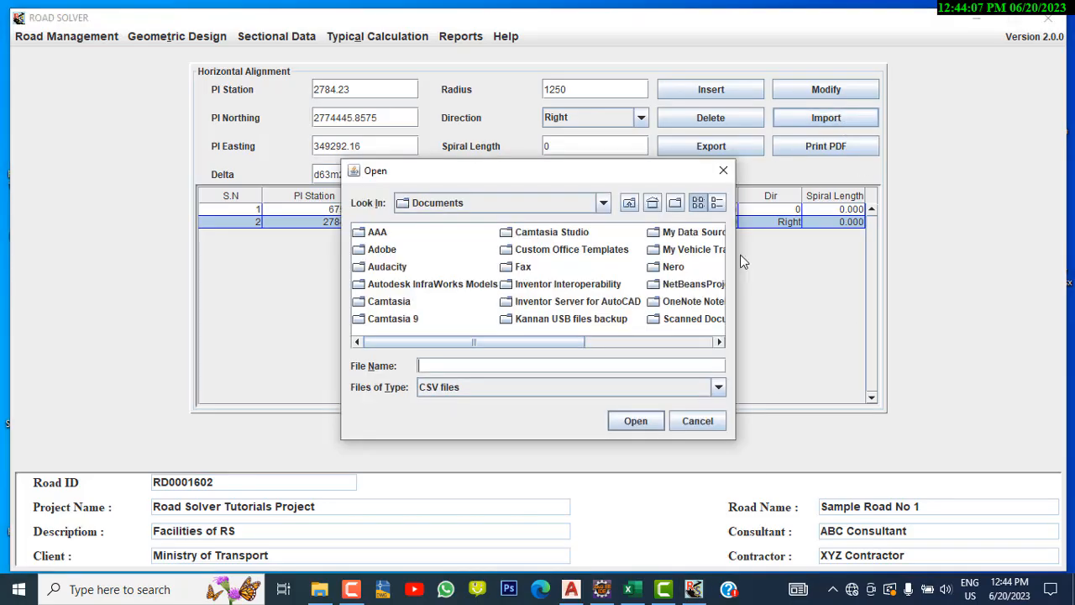
click(603, 202)
scroll(599, 270, up, 5)
click(530, 241)
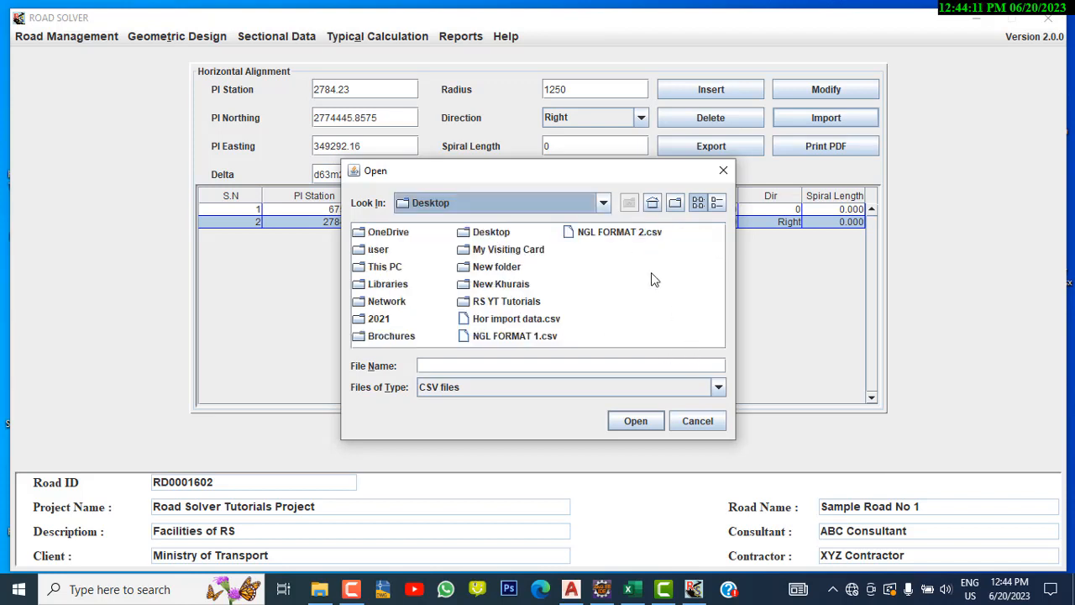
click(525, 325)
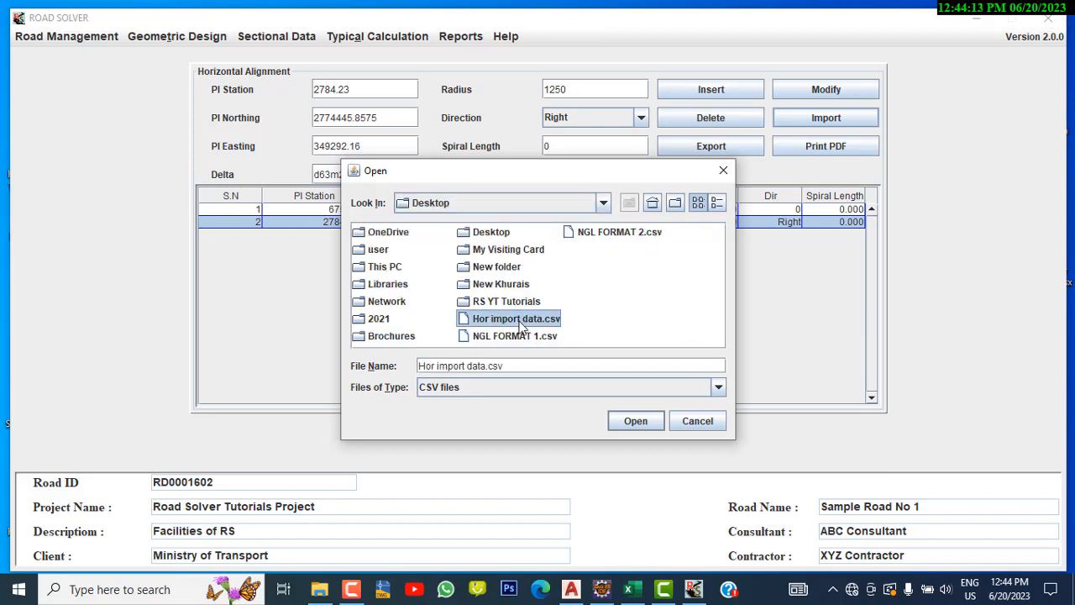
click(629, 420)
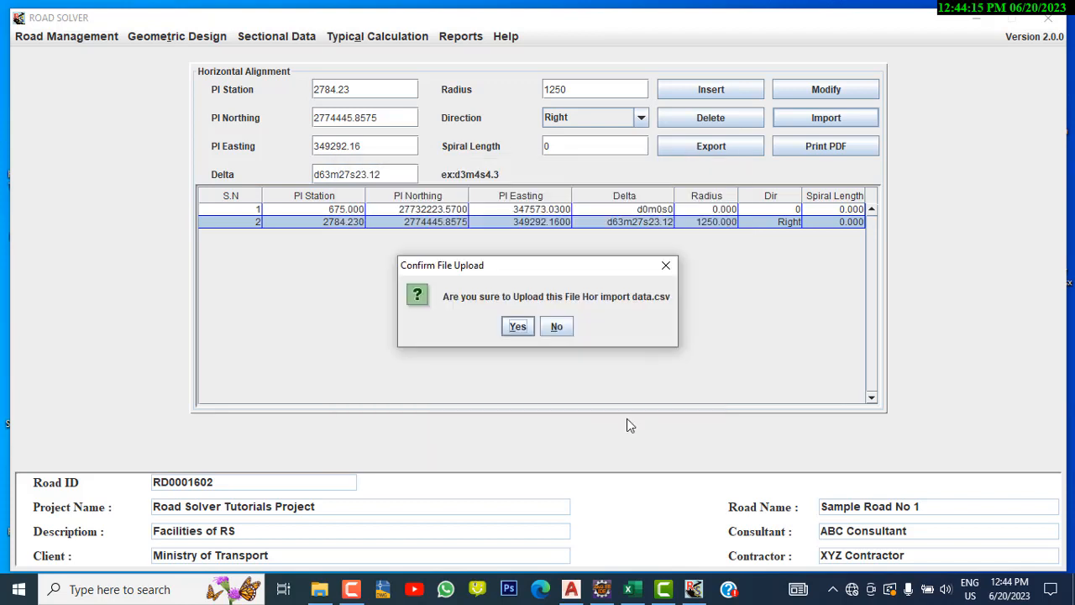
click(516, 328)
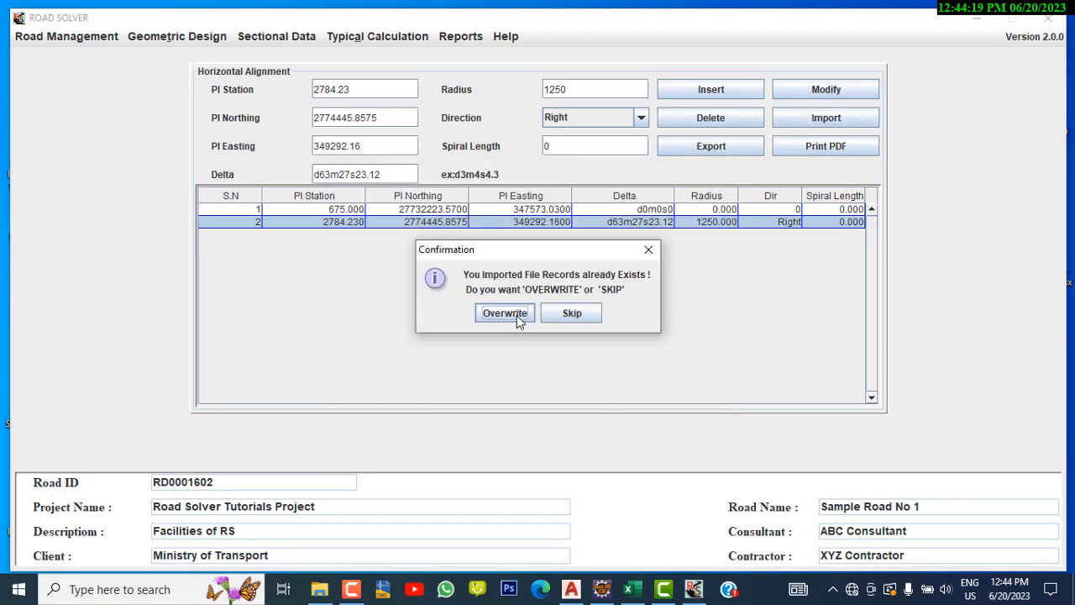
click(516, 315)
click(535, 310)
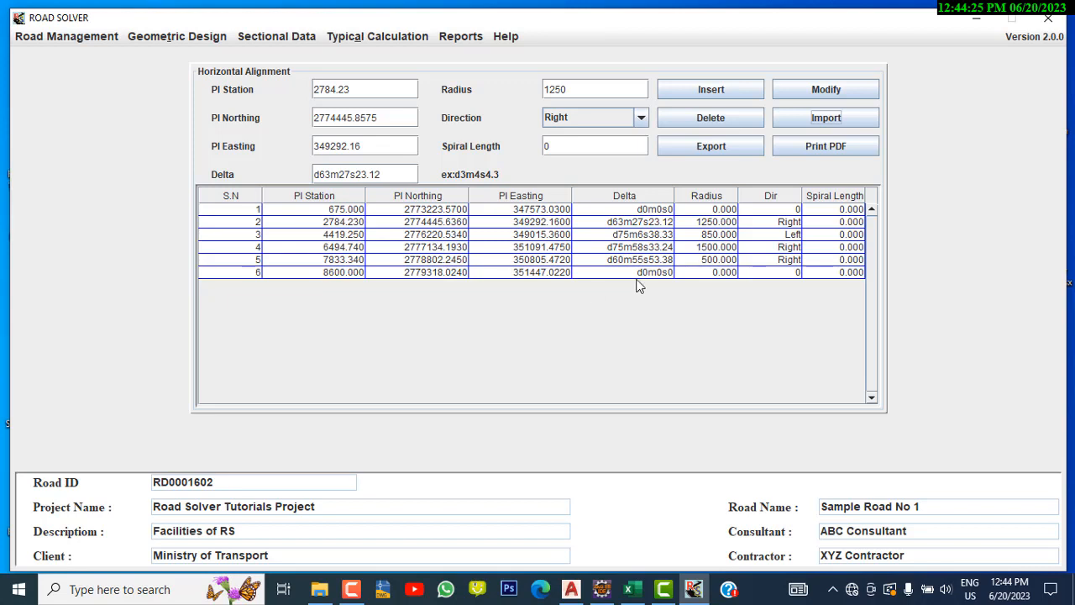
Print the horizontal alignment table to PDF and close the PDF viewer
click(840, 150)
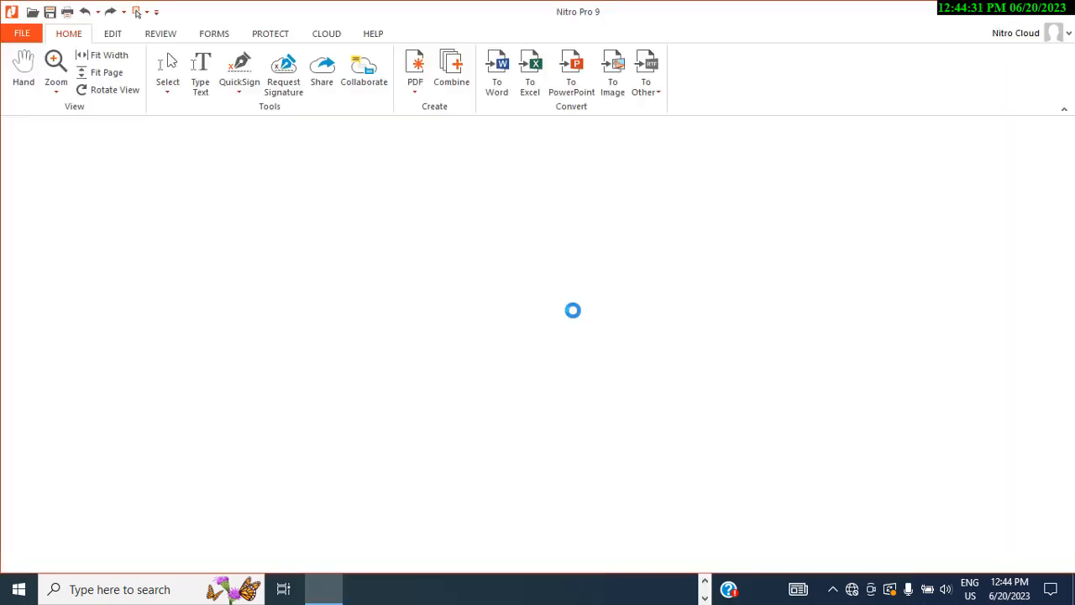
click(1055, 17)
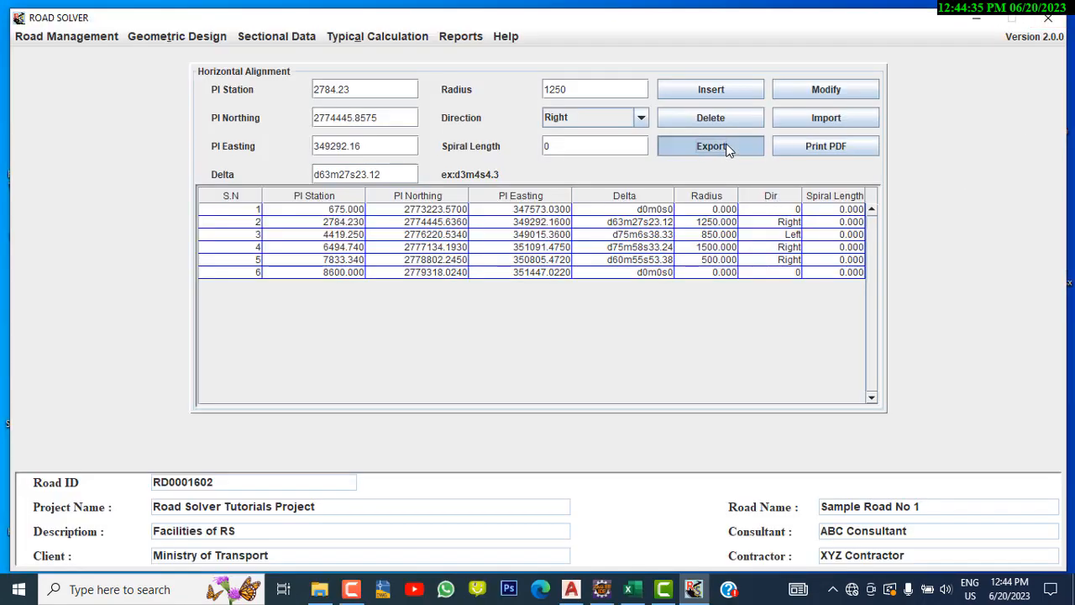
Export the horizontal alignment table to the Desktop as a file named export file
click(728, 147)
click(603, 205)
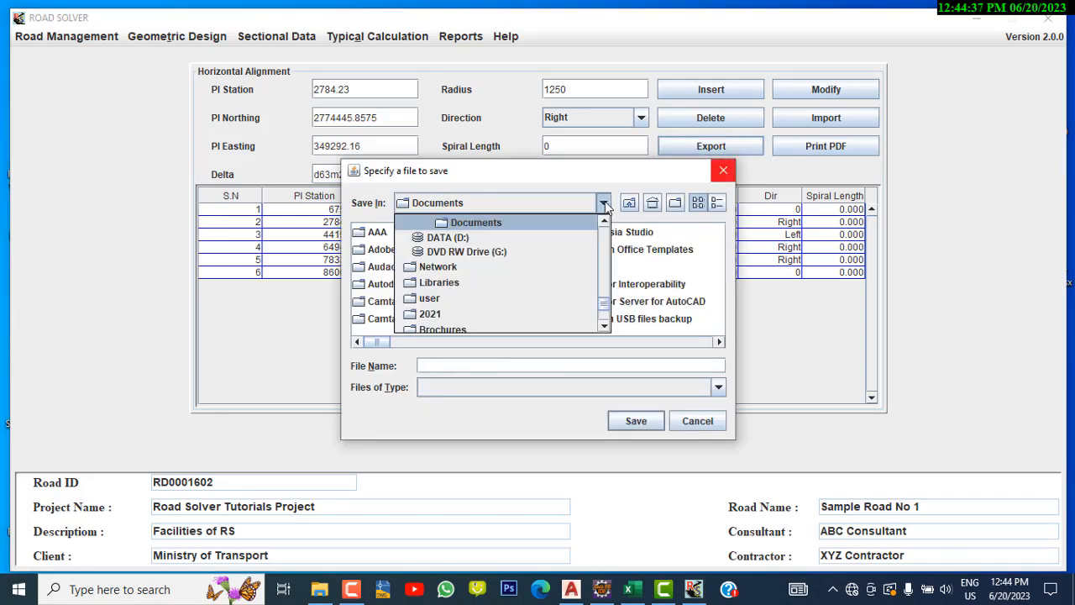
drag(610, 308, 608, 221)
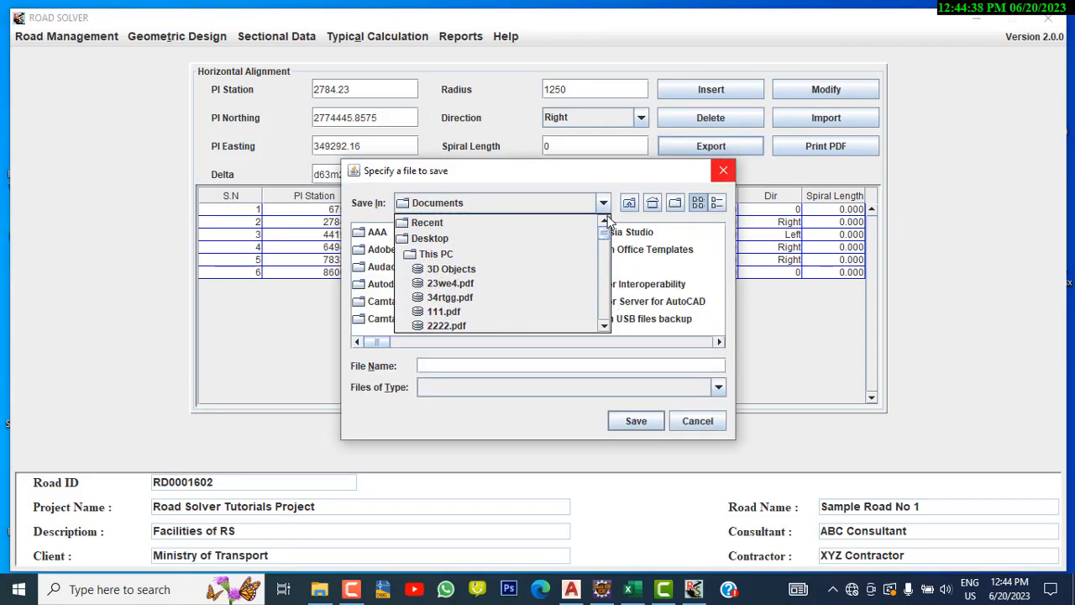
click(551, 237)
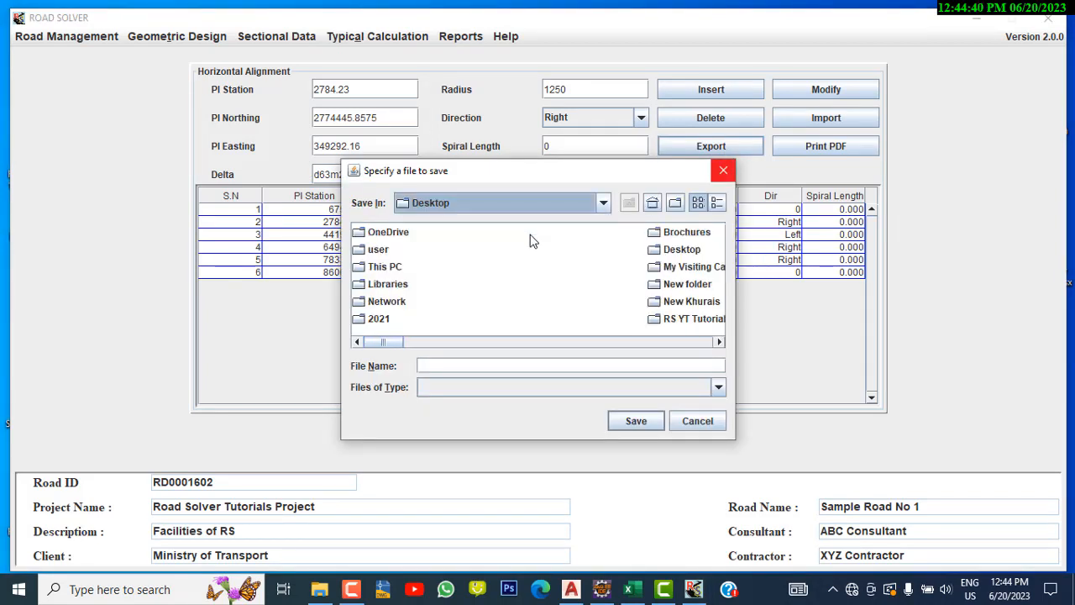
click(568, 366)
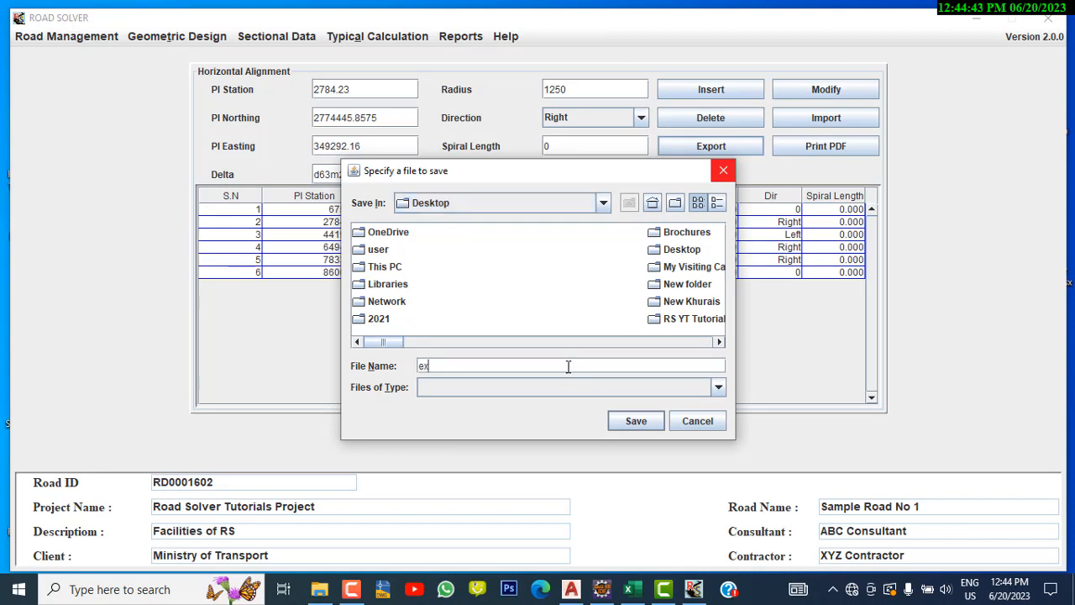
text(export file)
click(634, 420)
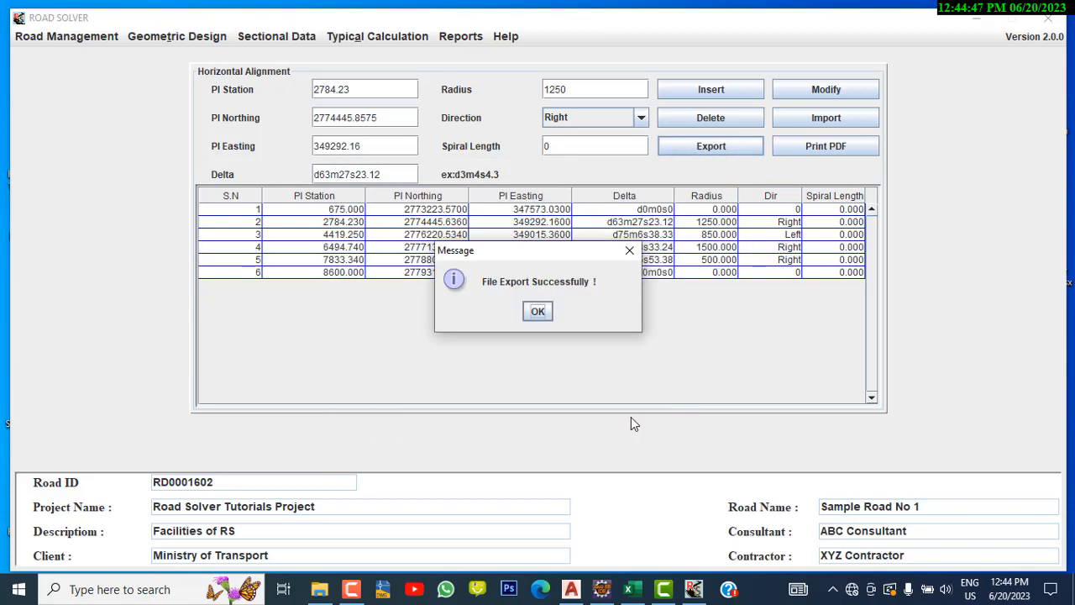
Open export file.csv from the Desktop in Excel and turn off the sheet's right-to-left layout
click(976, 19)
double_click(145, 368)
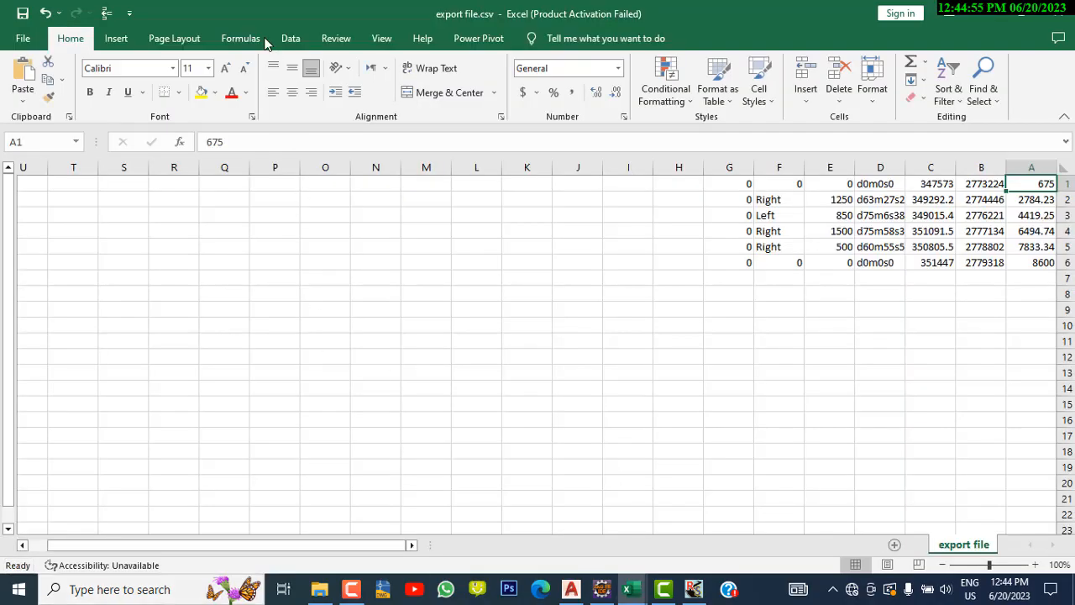
click(242, 40)
click(181, 40)
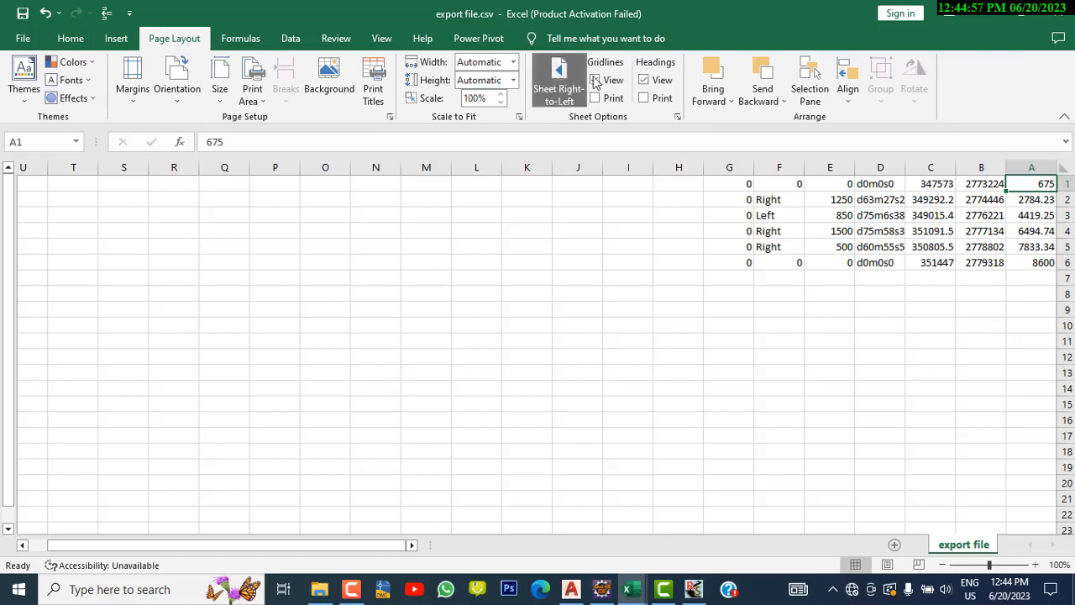
click(569, 77)
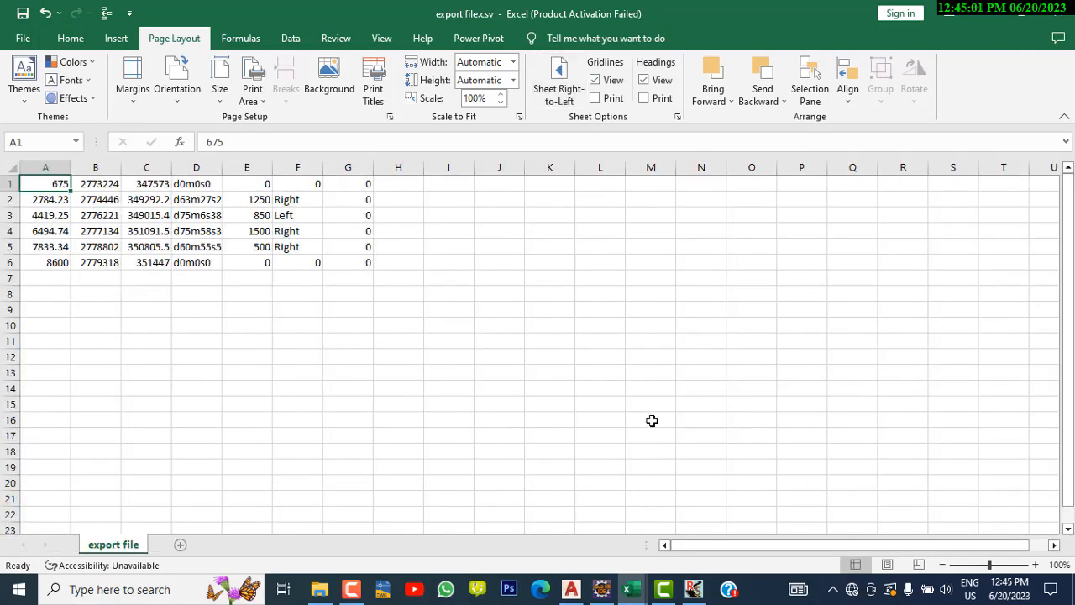
Print the horizontal alignment Curves report for stations 675 to 8600 to PDF and review it
click(694, 591)
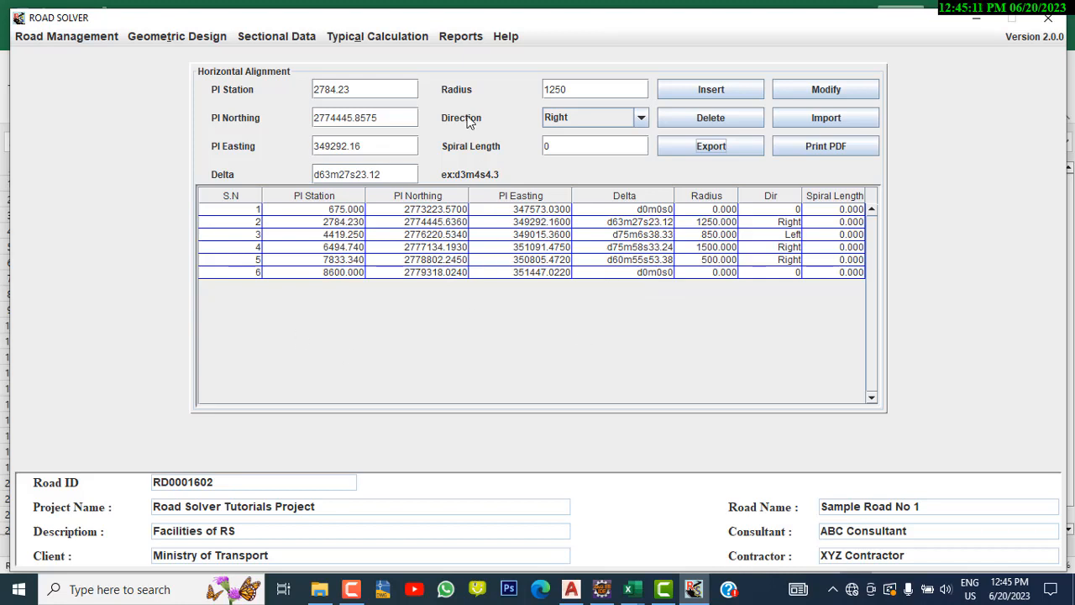
click(460, 39)
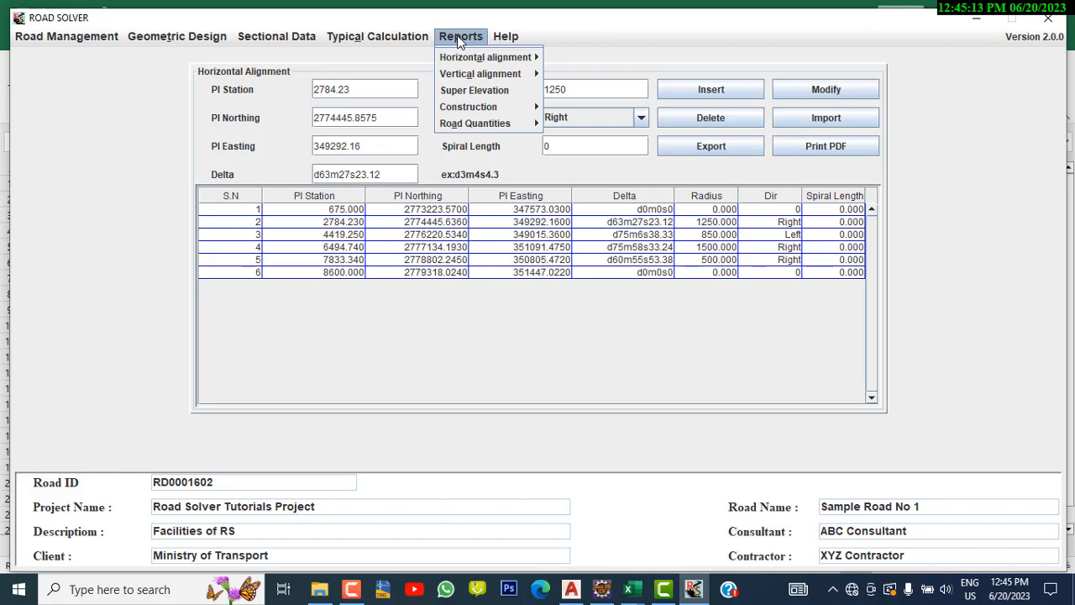
mouse_move(471, 61)
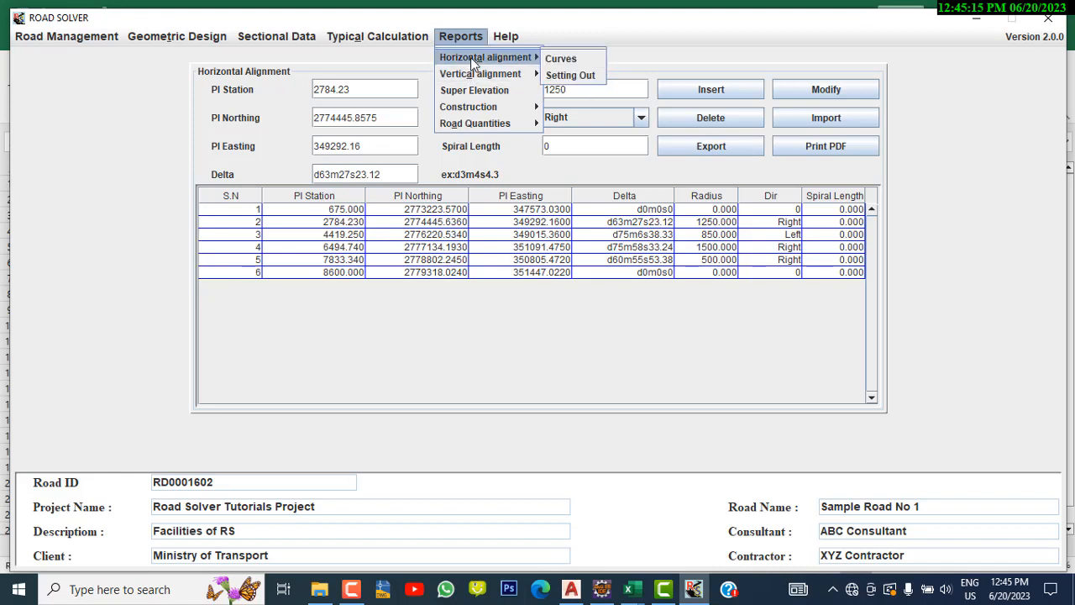
click(577, 59)
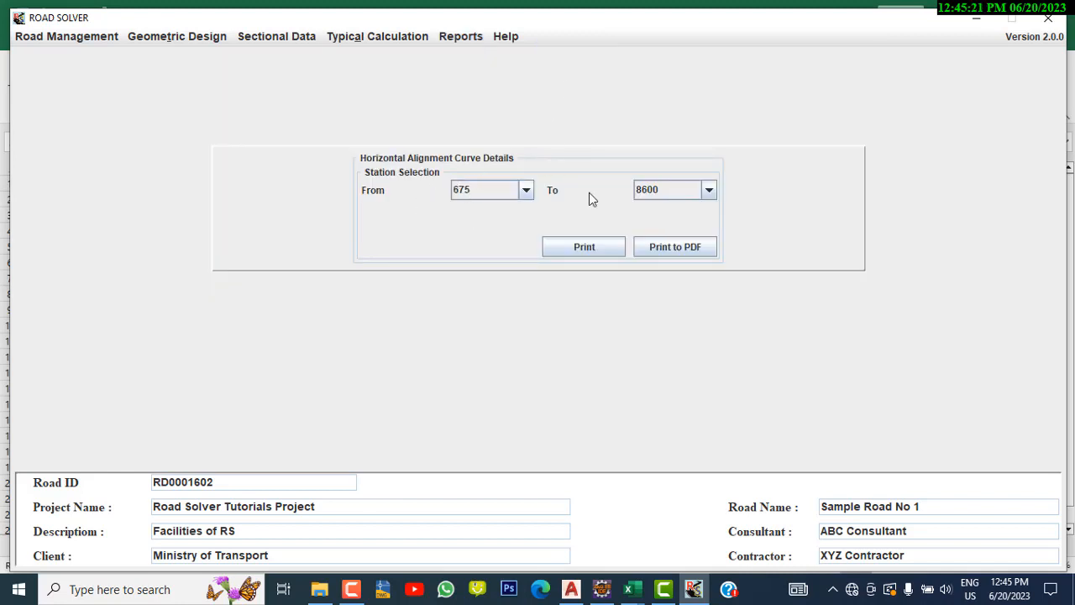
click(664, 251)
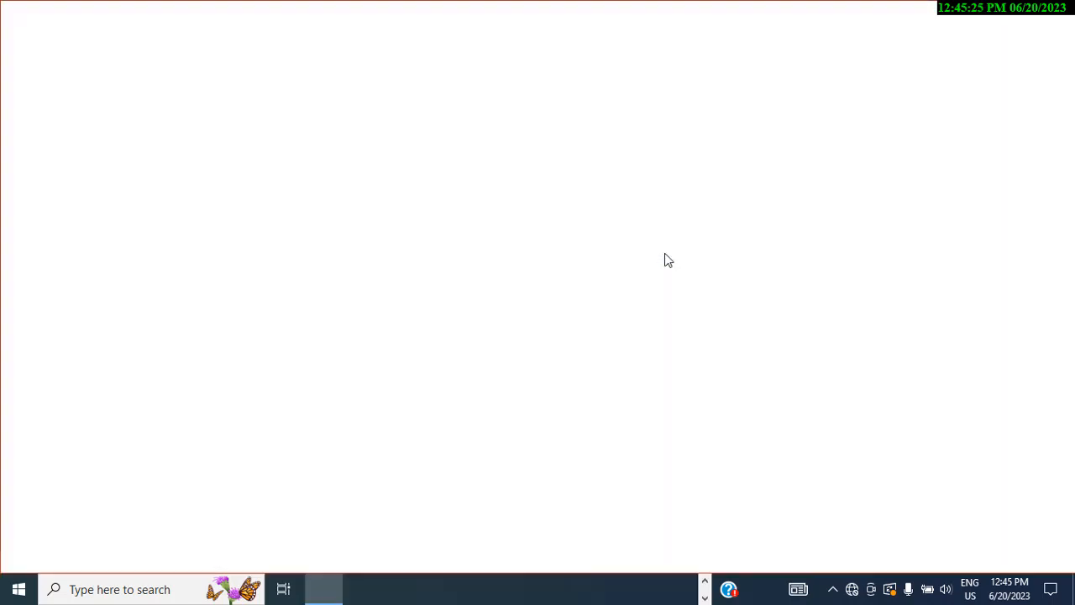
scroll(578, 250, down, 3)
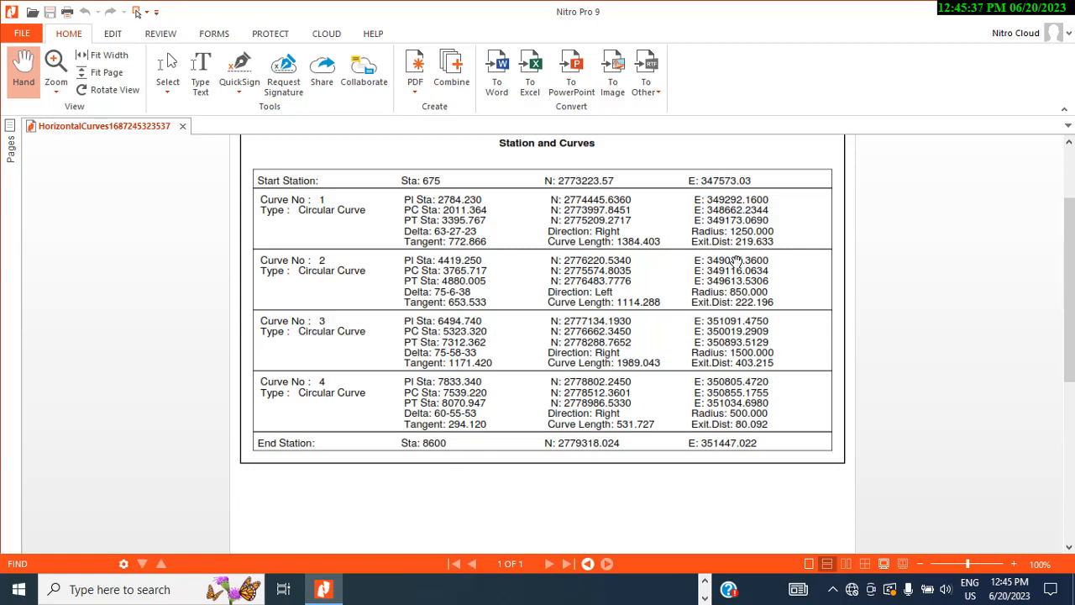
click(1007, 10)
Open the horizontal alignment Setting Out report and view centre-line coordinates for random station 1027.658
click(473, 42)
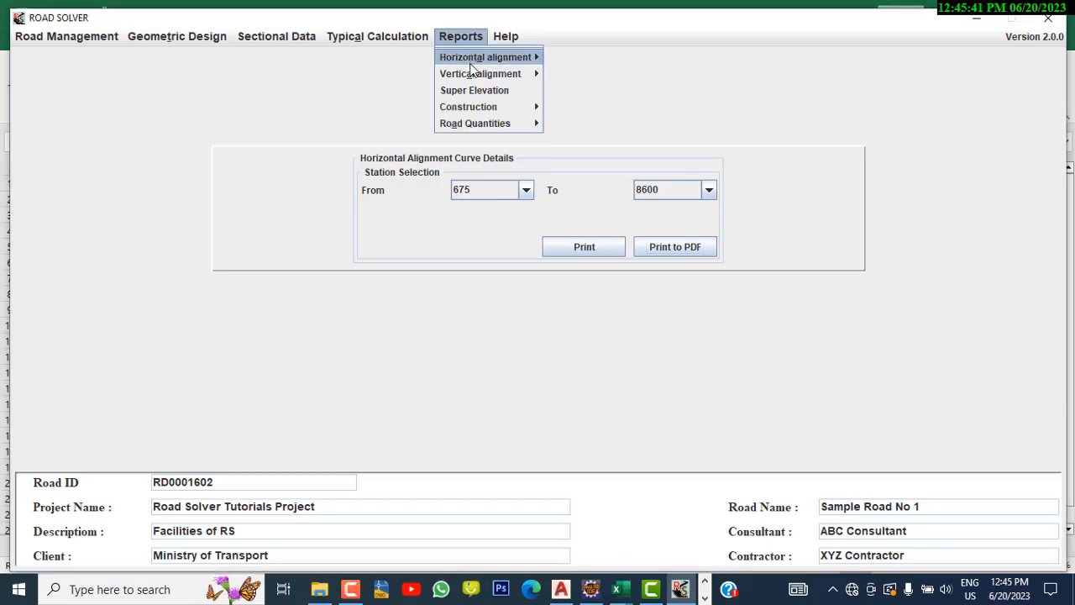
mouse_move(483, 57)
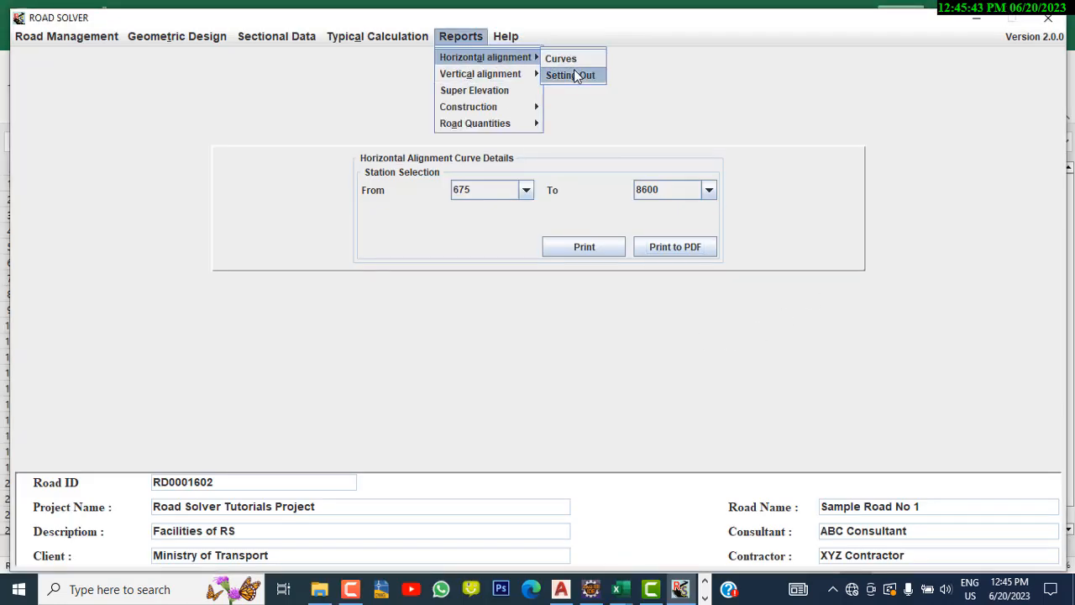
click(574, 76)
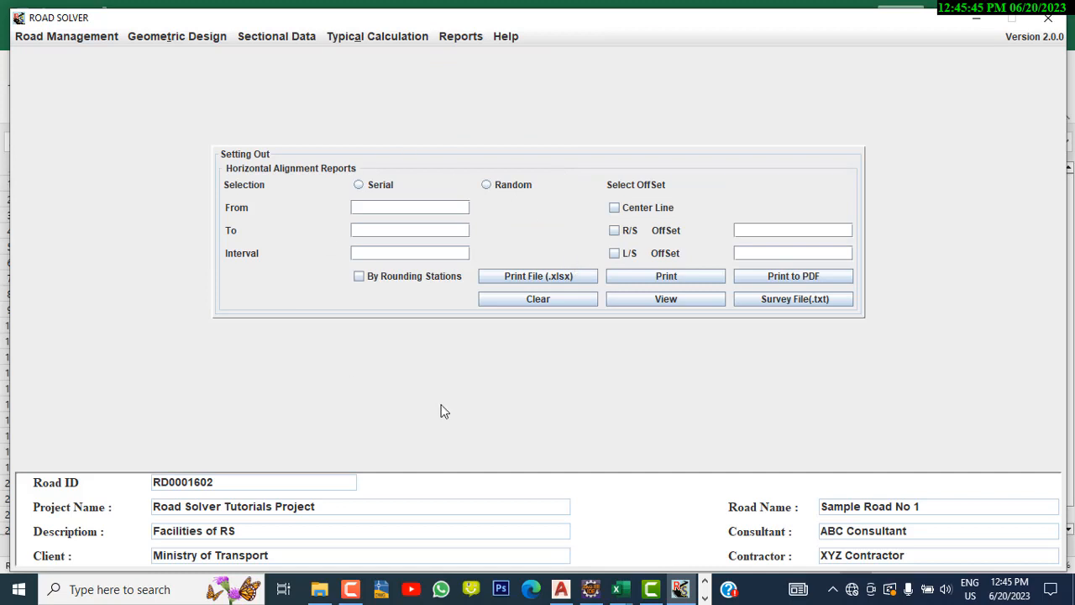
click(496, 192)
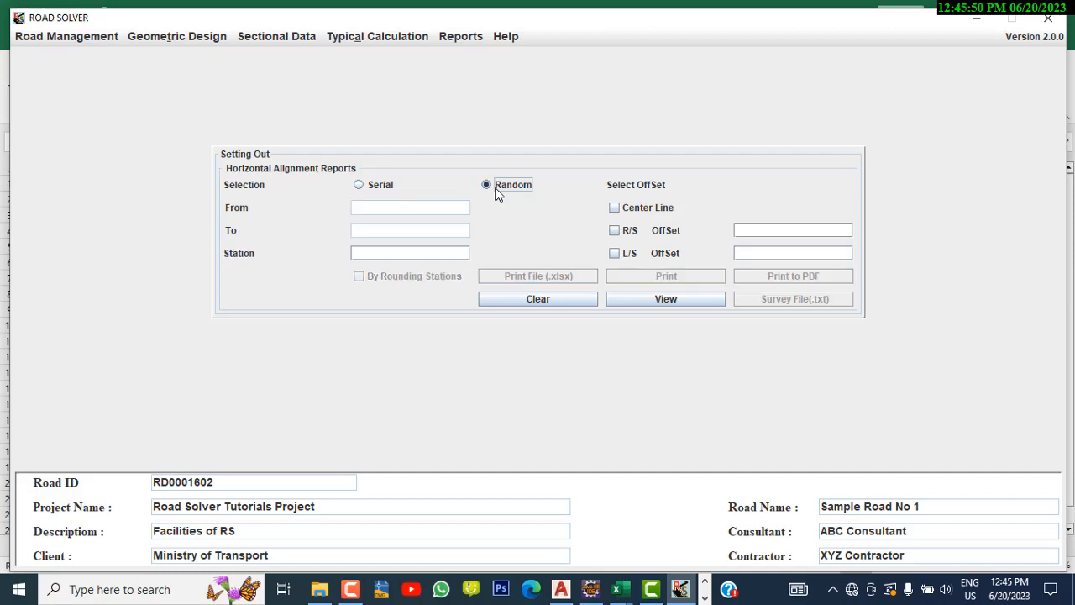
click(382, 255)
text(1027.658)
click(614, 207)
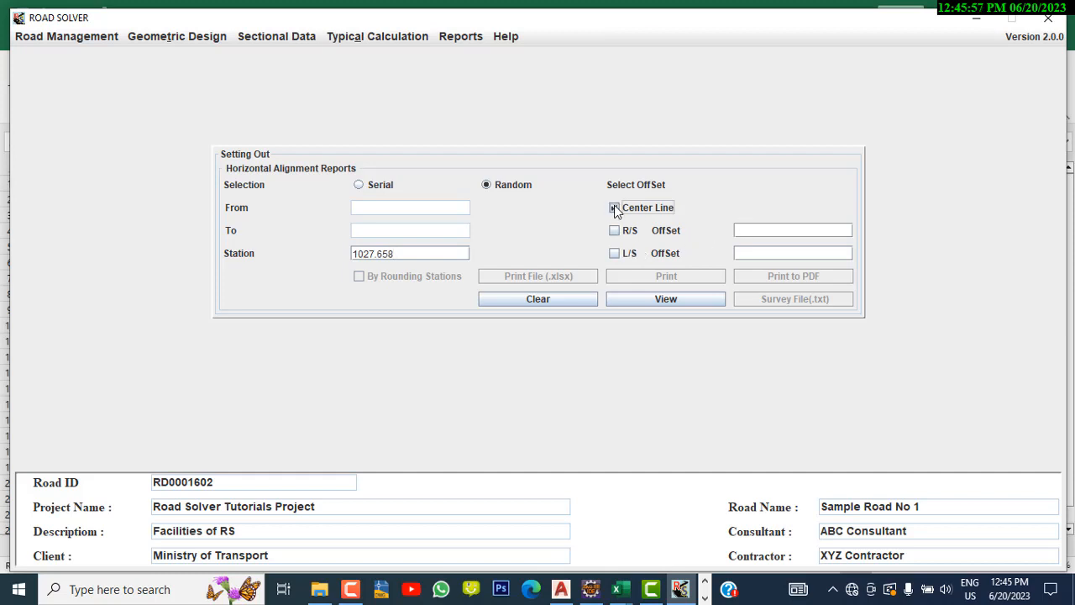
click(682, 304)
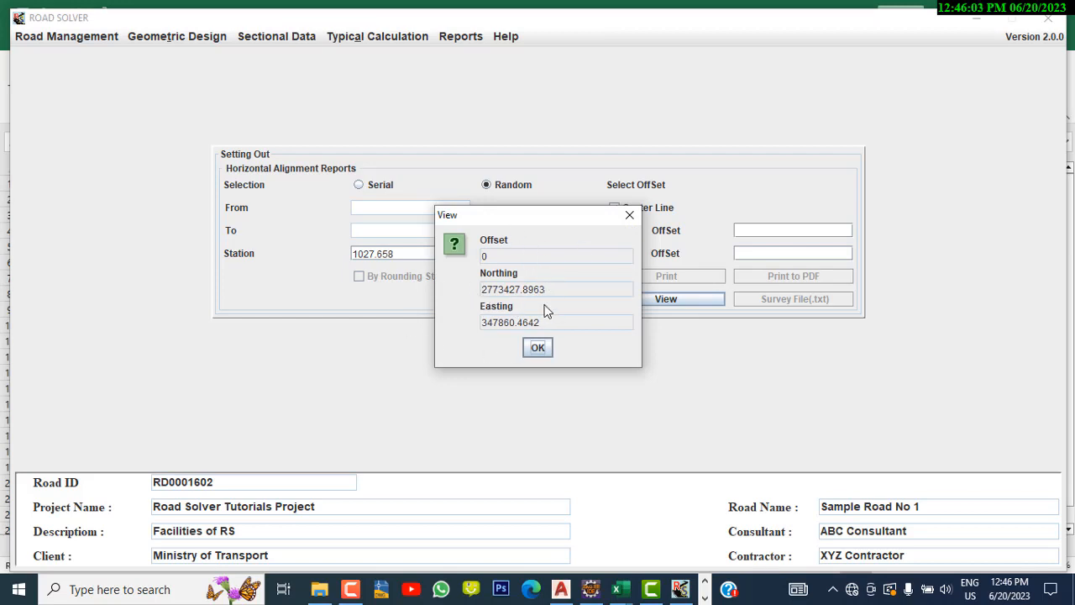
click(534, 351)
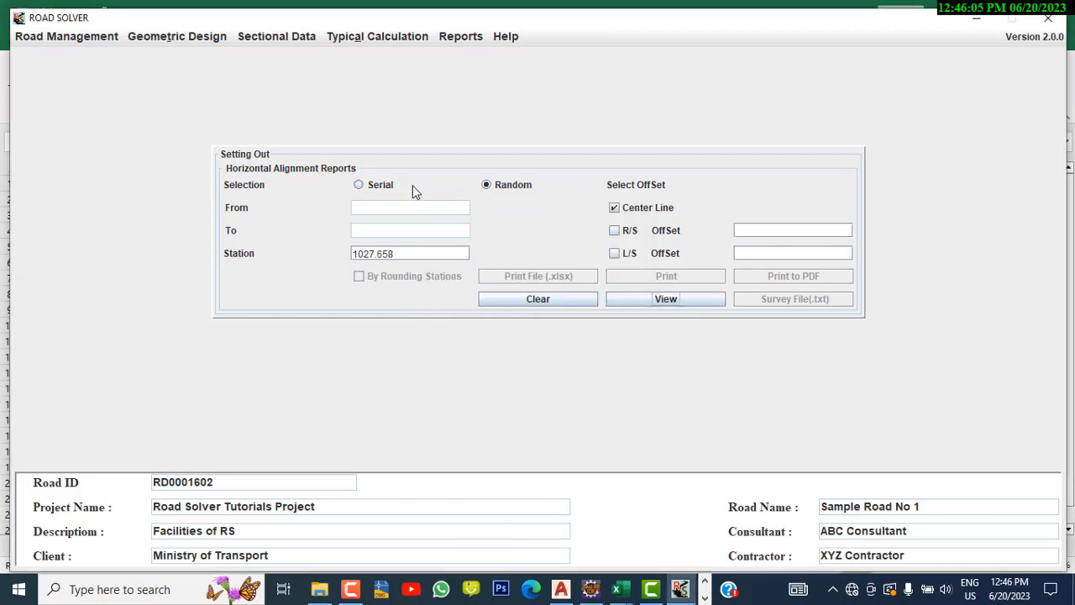
Set a serial selection from 675 to 1000 at interval 10 with centre line and right and left offsets of 5,10
click(361, 187)
click(358, 209)
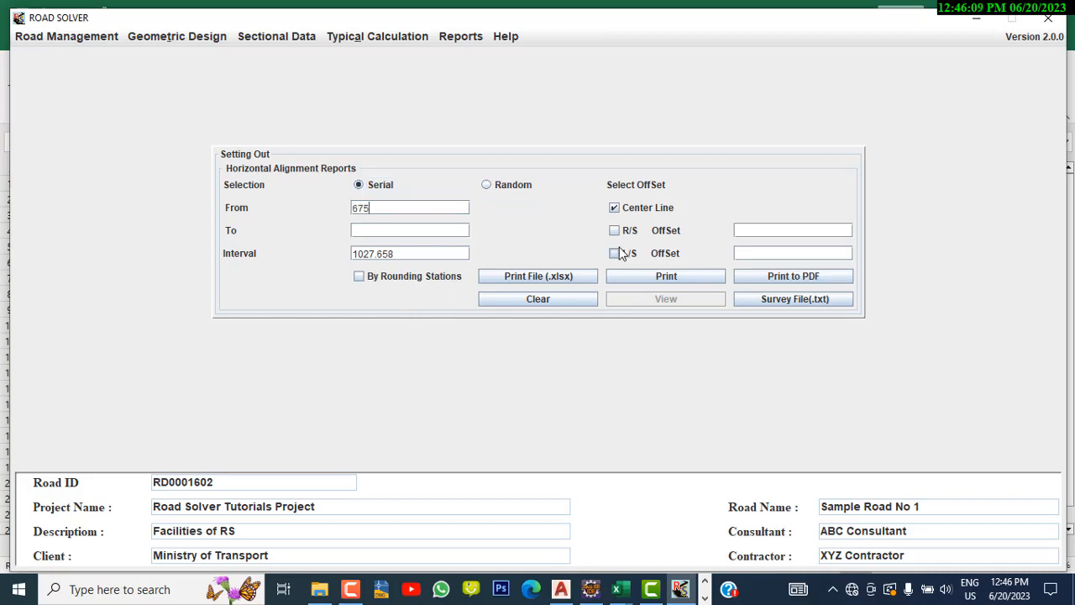
click(423, 229)
text(10)
drag(398, 256, 326, 255)
text(1)
click(615, 231)
click(615, 252)
click(773, 230)
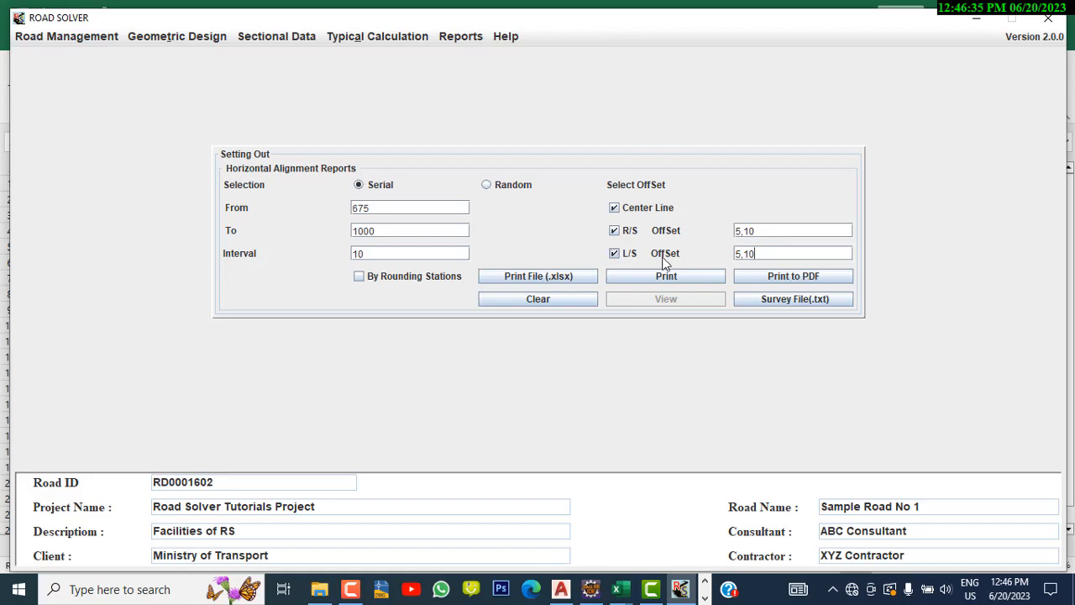
Print the setting-out report to PDF, review it, and close the PDF viewer
click(792, 276)
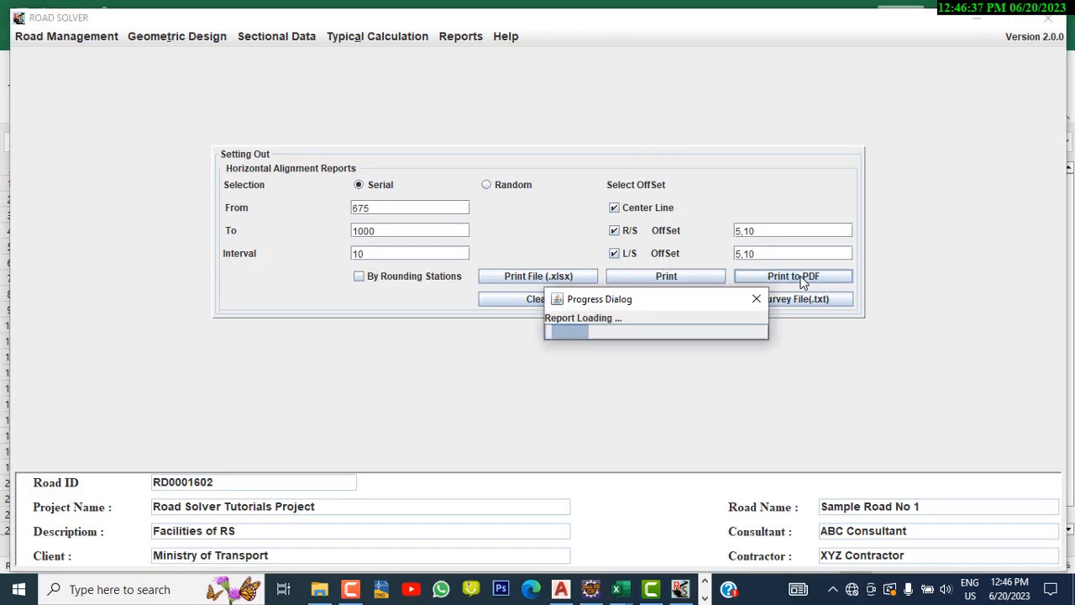
scroll(546, 231, down, 3)
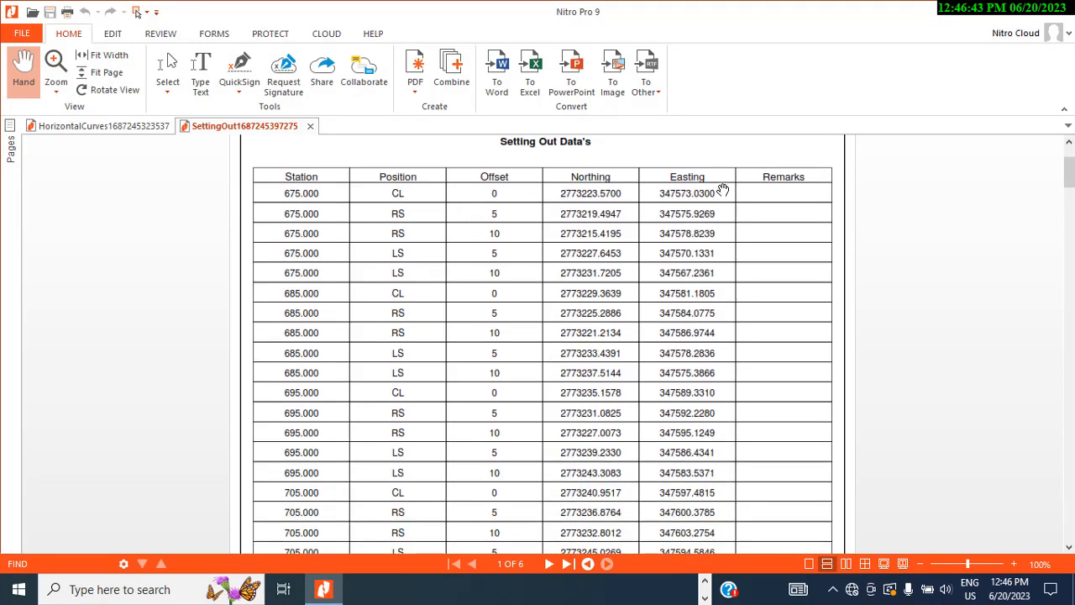
click(1068, 10)
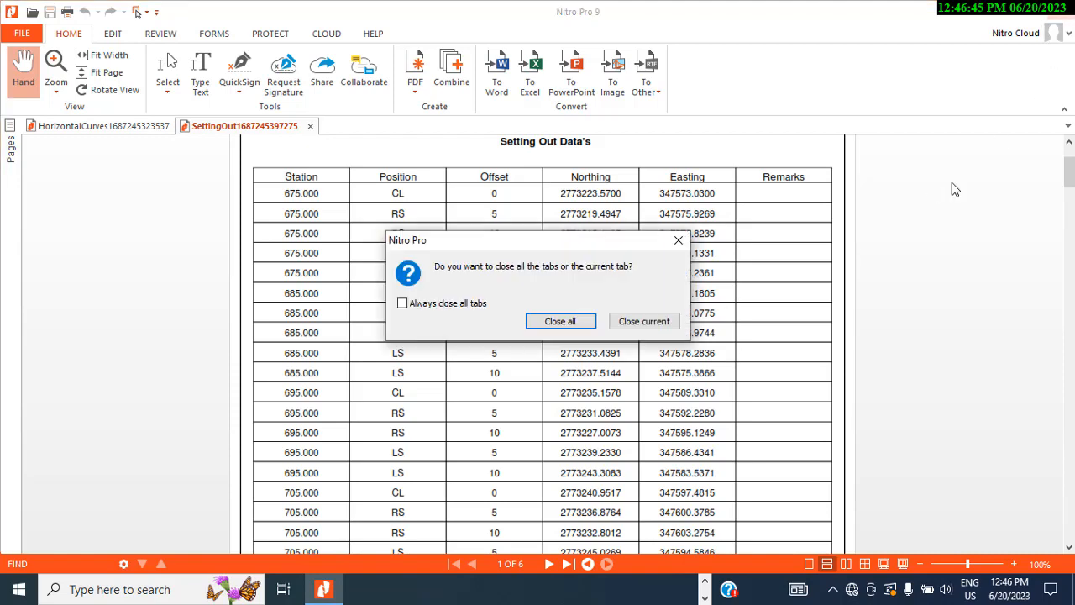
click(593, 309)
Export the setting-out report as an .xlsx file saved to the Desktop
click(563, 282)
click(562, 282)
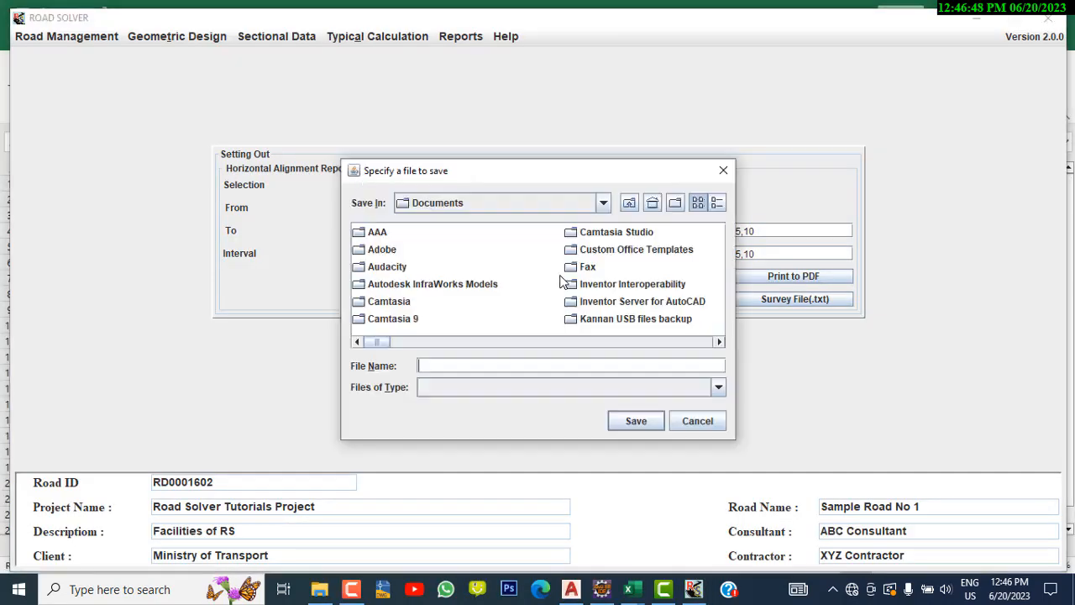
click(603, 203)
scroll(534, 248, up, 5)
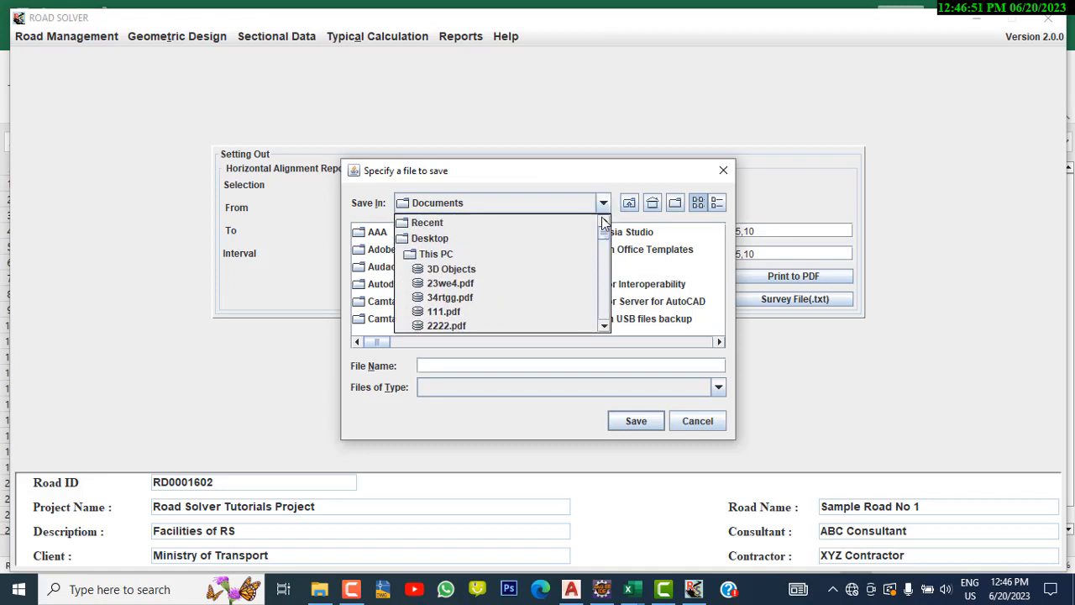
click(532, 241)
click(493, 365)
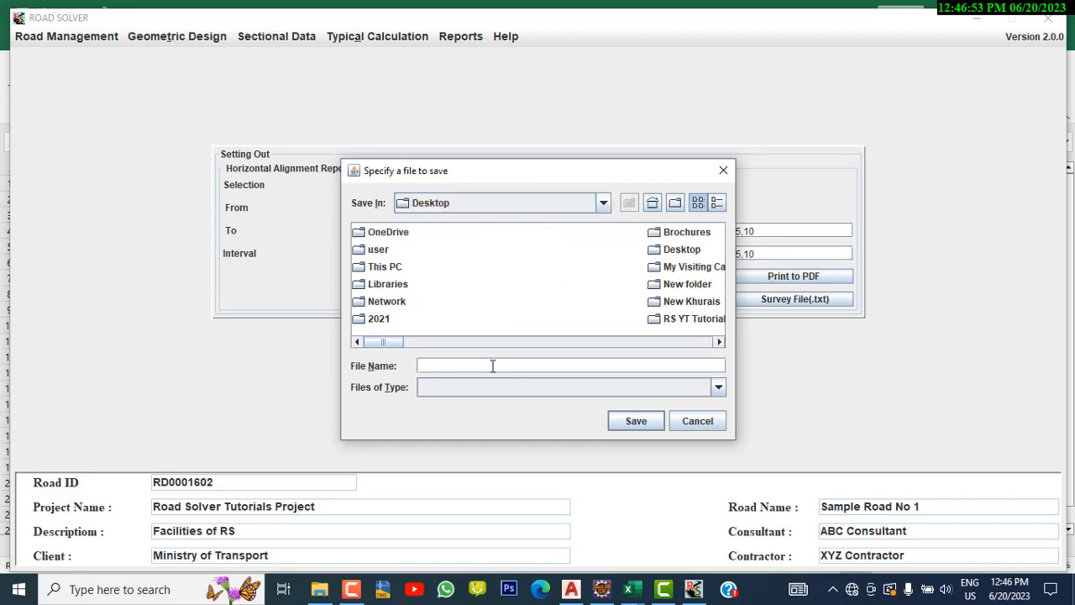
click(636, 421)
click(537, 310)
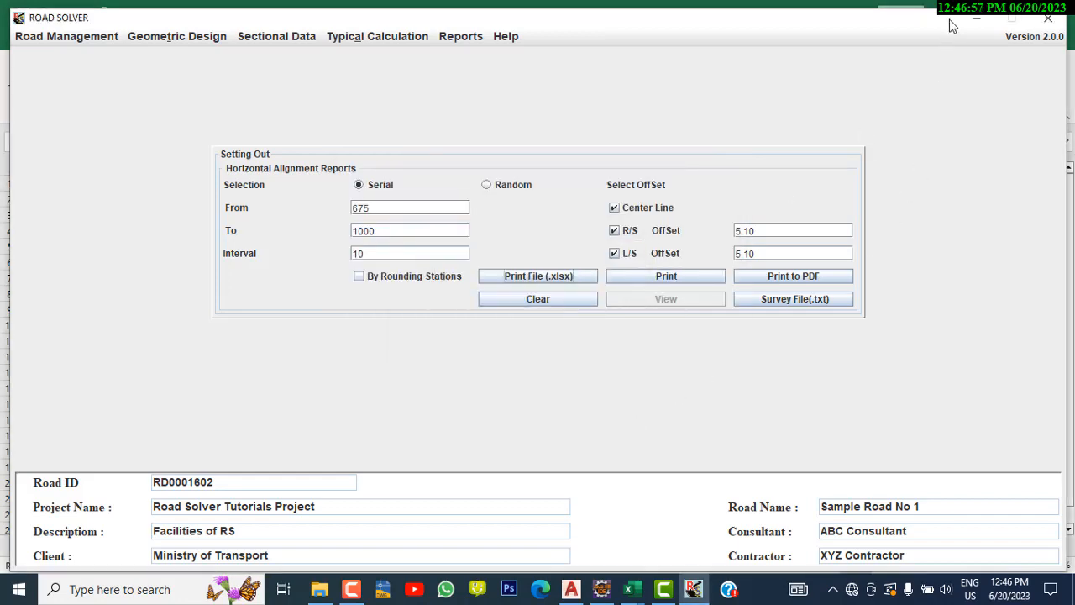
Close the Hor import data.csv workbook in Excel
click(976, 18)
click(1060, 13)
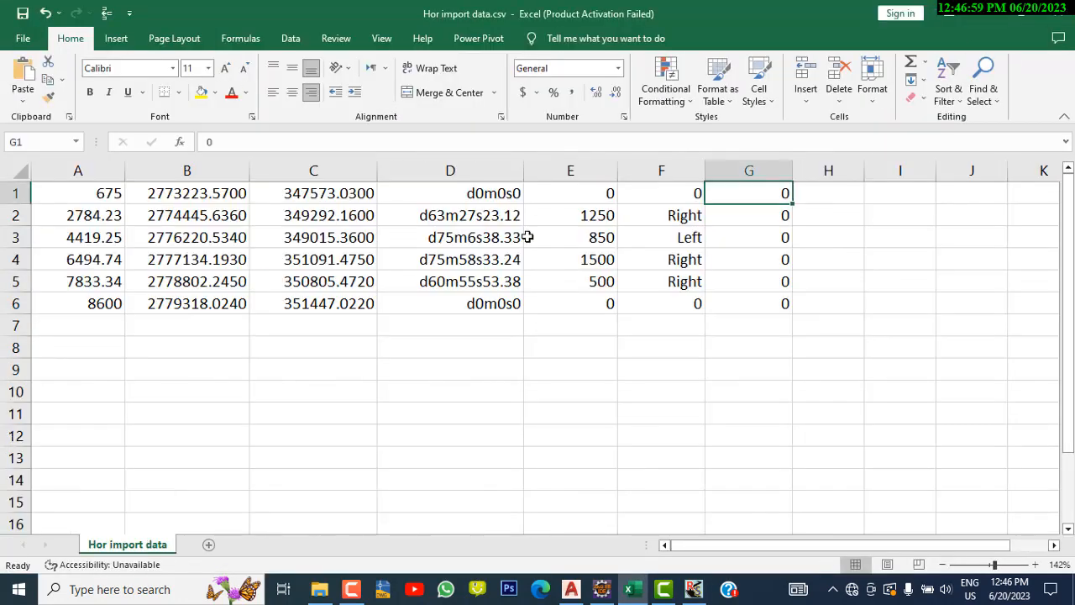
click(1060, 13)
Open the exported efsr.xls from the Desktop in Excel, scroll through the setting-out rows, and close it
drag(154, 441, 463, 170)
double_click(463, 170)
scroll(729, 328, down, 4)
scroll(728, 328, down, 13)
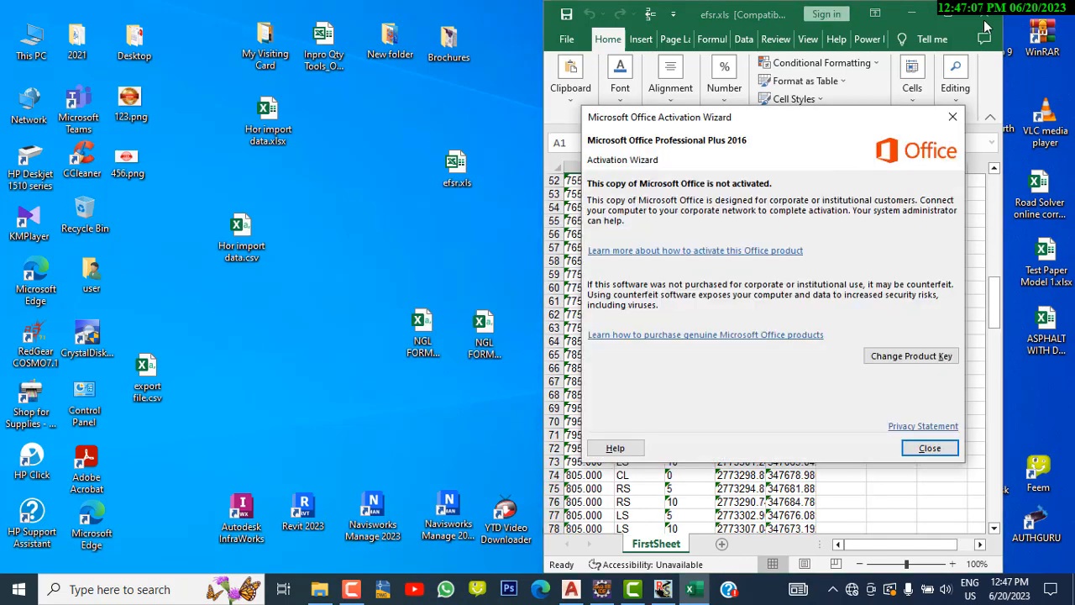
click(938, 449)
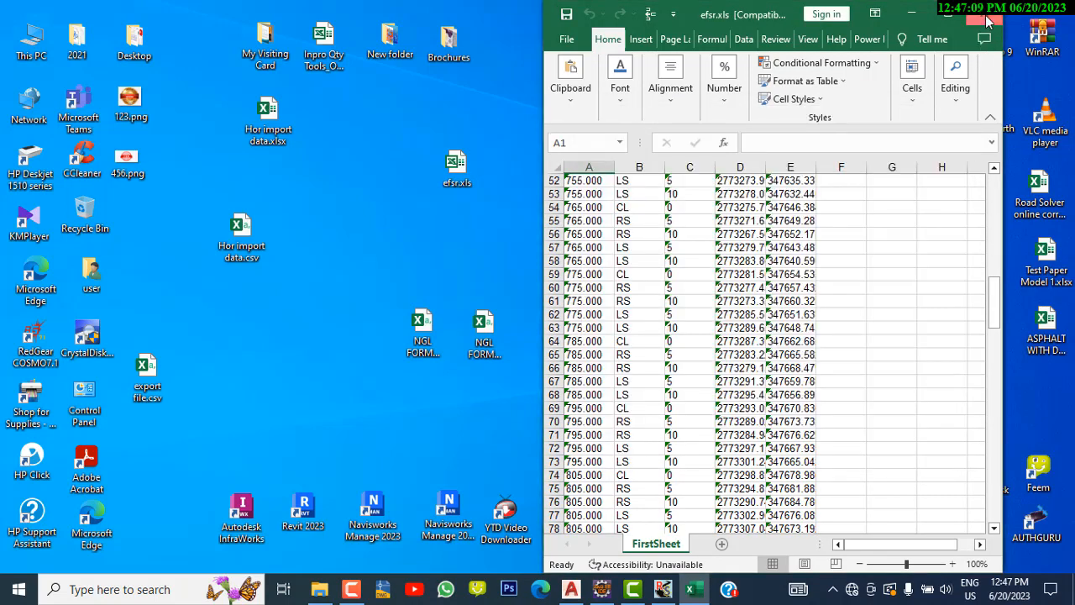
click(987, 17)
Export the setting-out points as a survey .txt file named "text file" saved to the Desktop
click(693, 588)
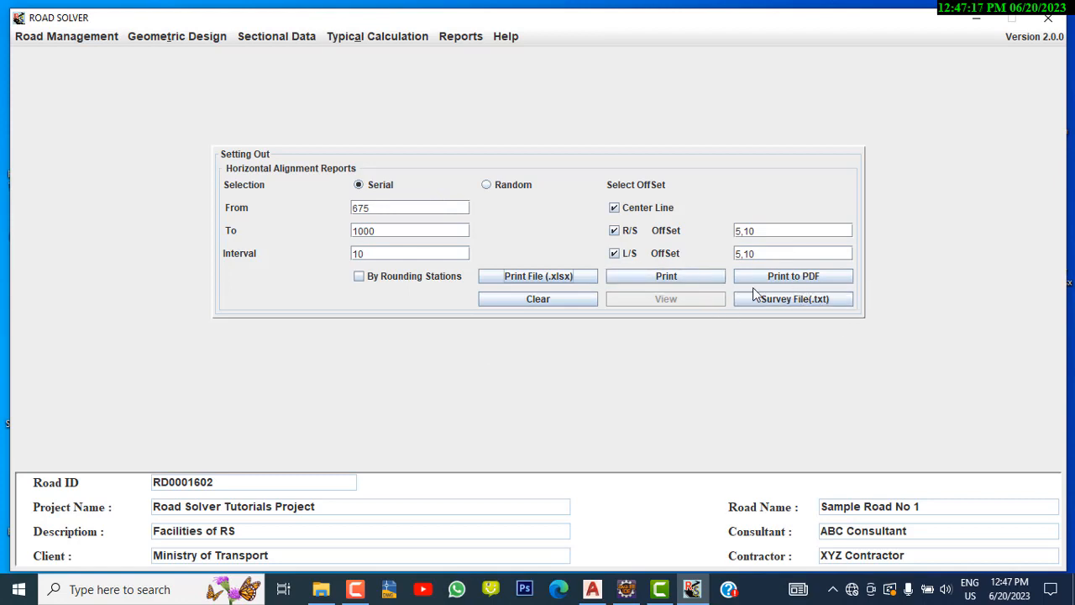
click(802, 303)
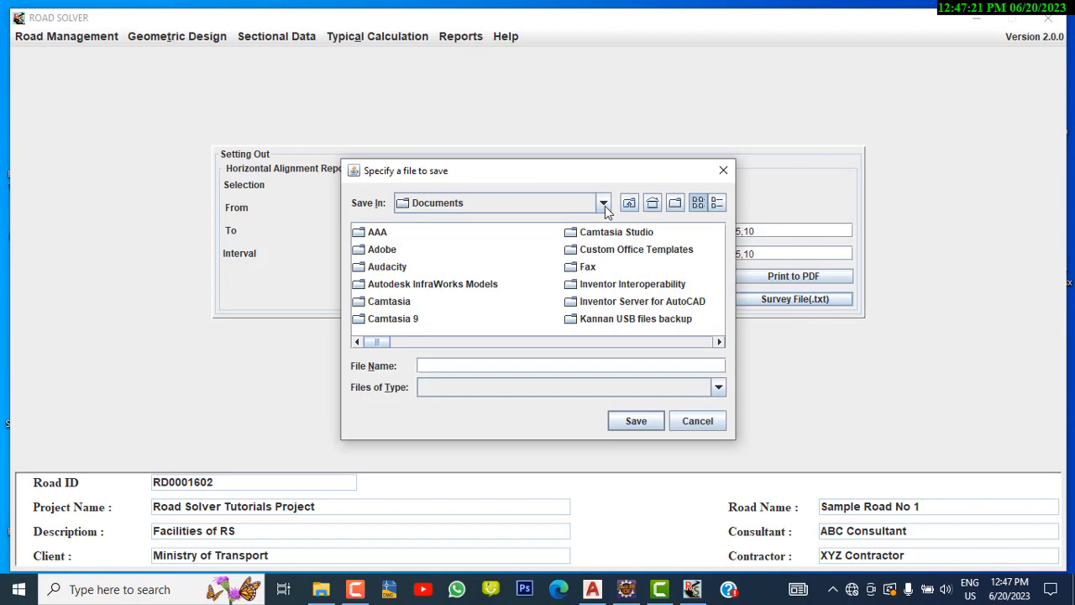
click(603, 203)
drag(603, 304, 600, 221)
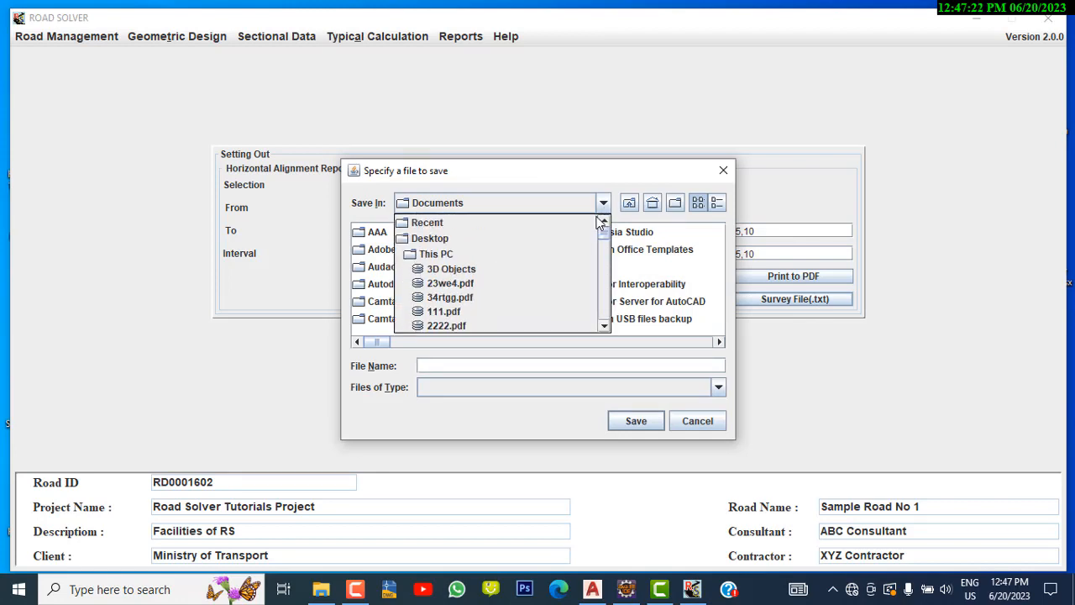
click(507, 239)
click(457, 367)
text(text file)
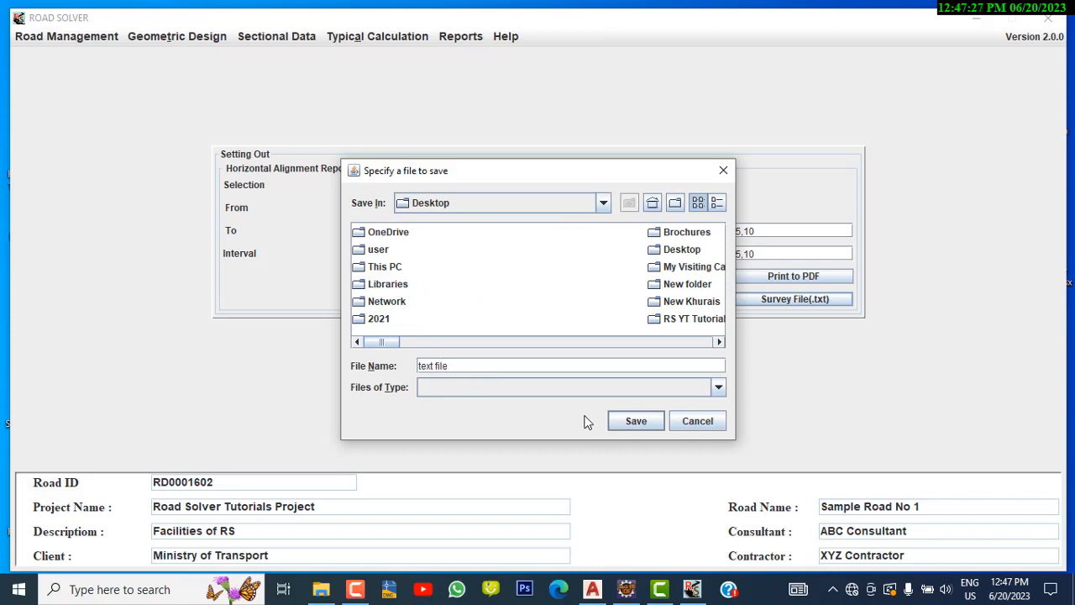
click(640, 421)
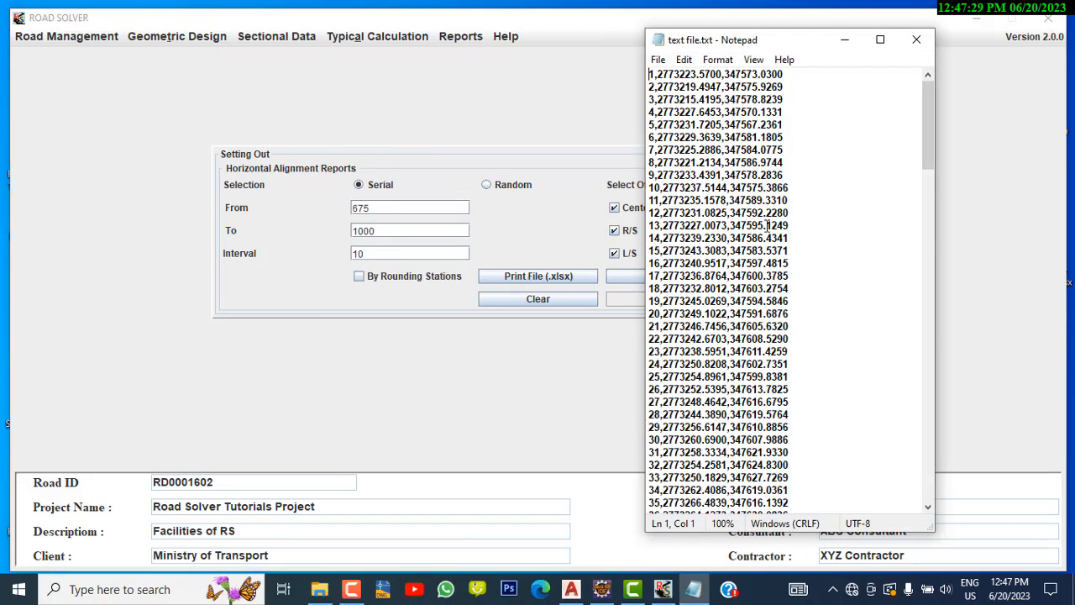
Maximize the survey text file in Notepad, scroll through its point rows, and close it
click(879, 40)
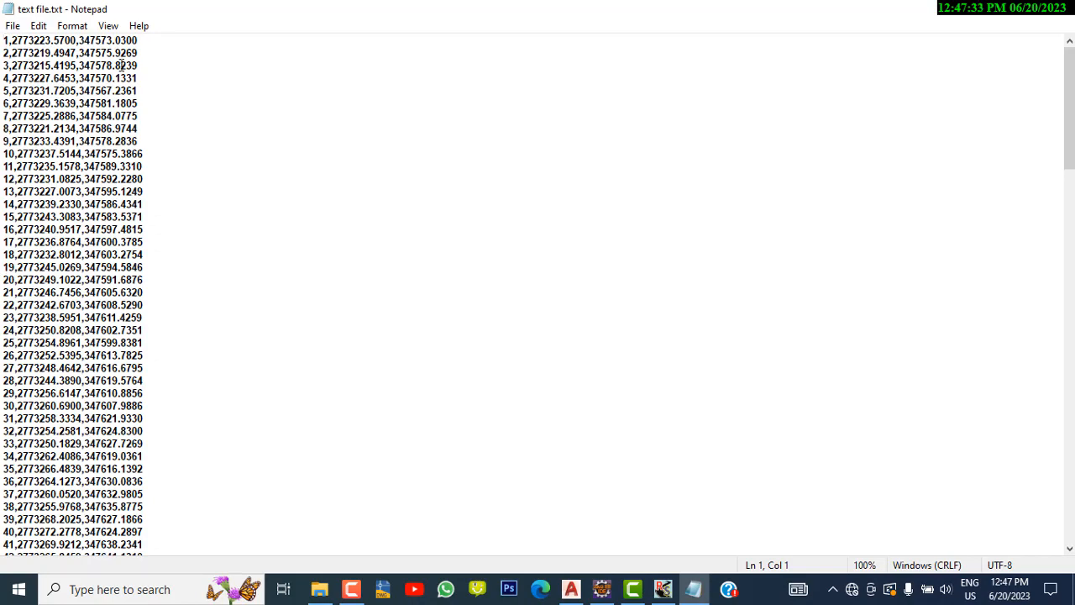
scroll(124, 330, down, 20)
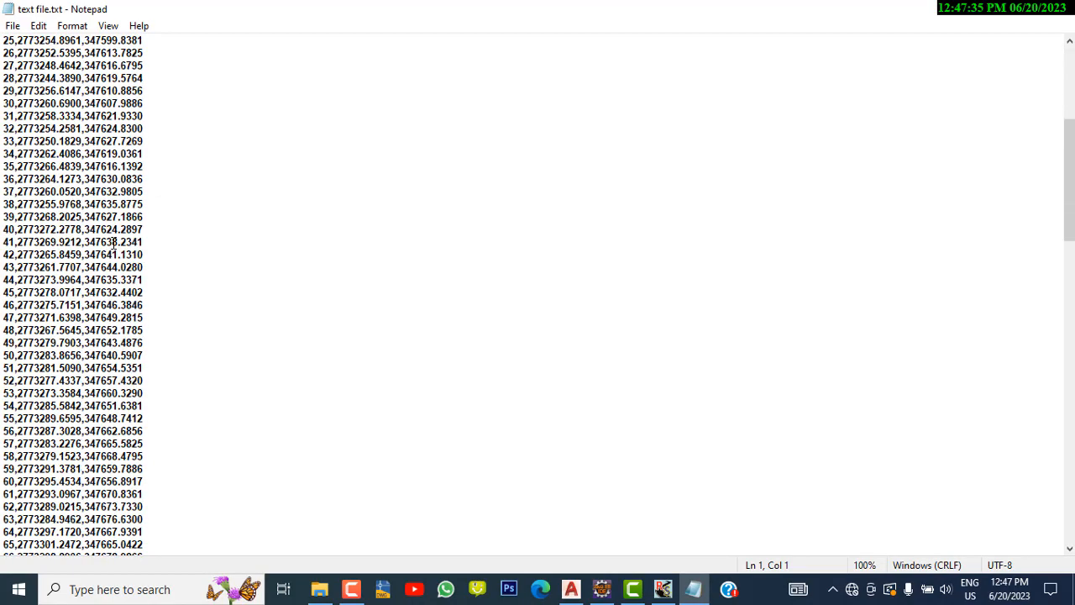
scroll(114, 242, down, 5)
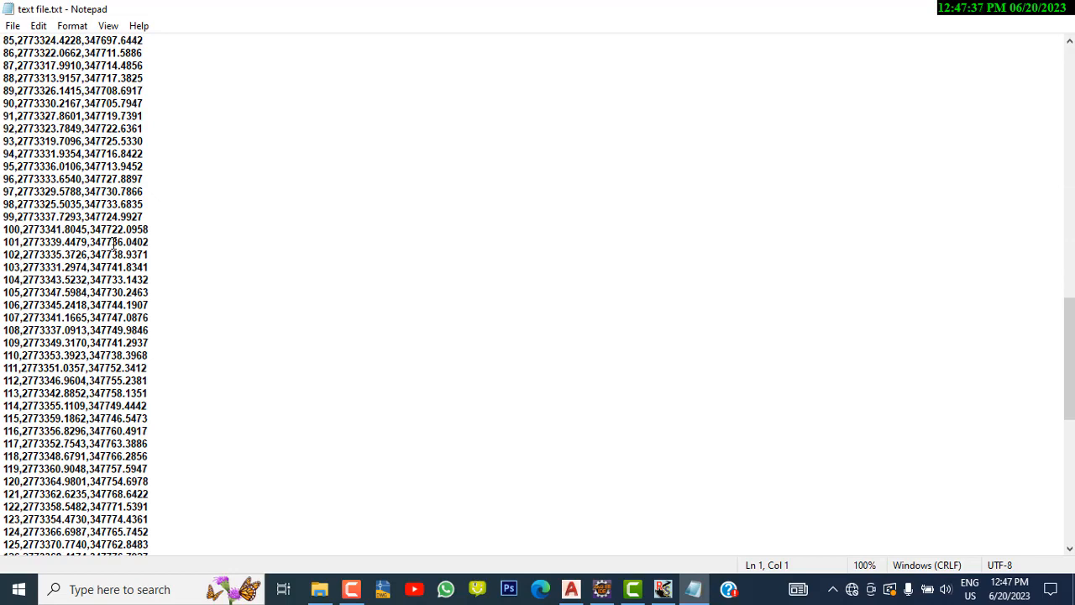
scroll(113, 243, down, 3)
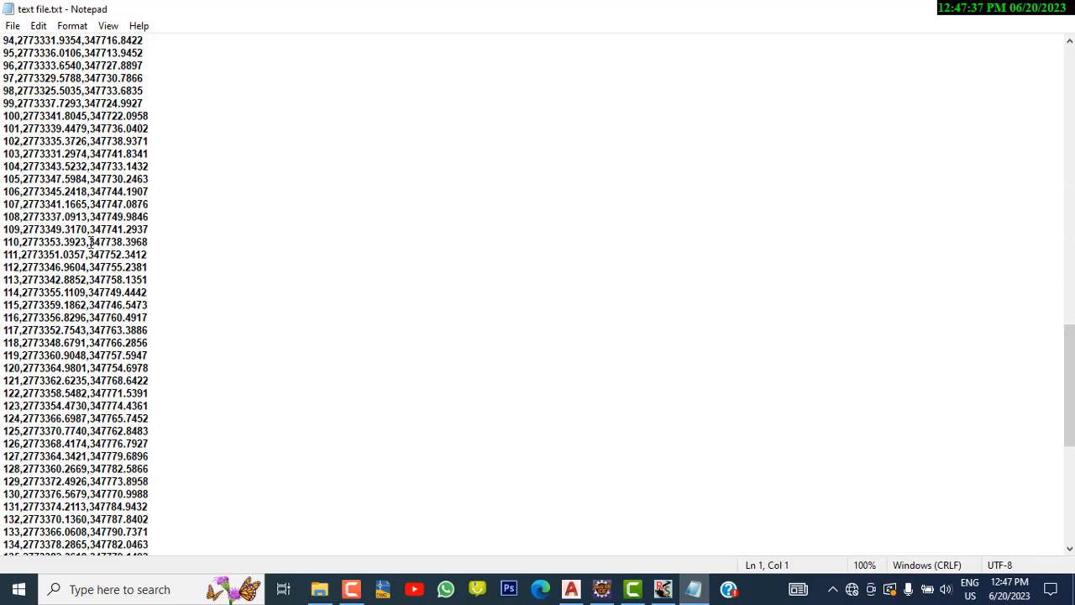
click(1051, 12)
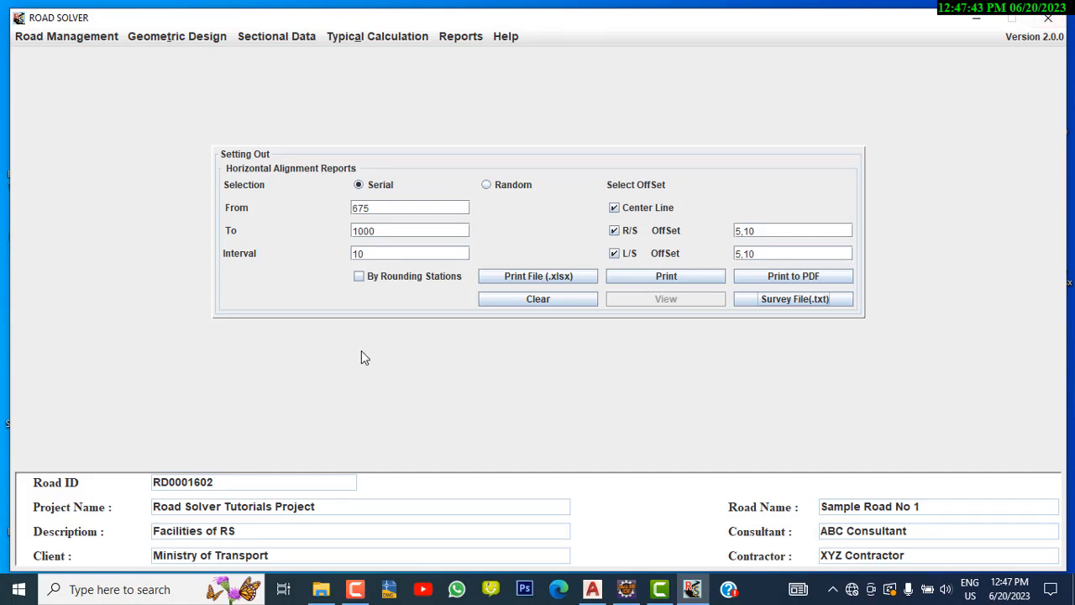
Generate the setting-out report as a PDF again and scroll through its station rows
click(491, 277)
click(780, 273)
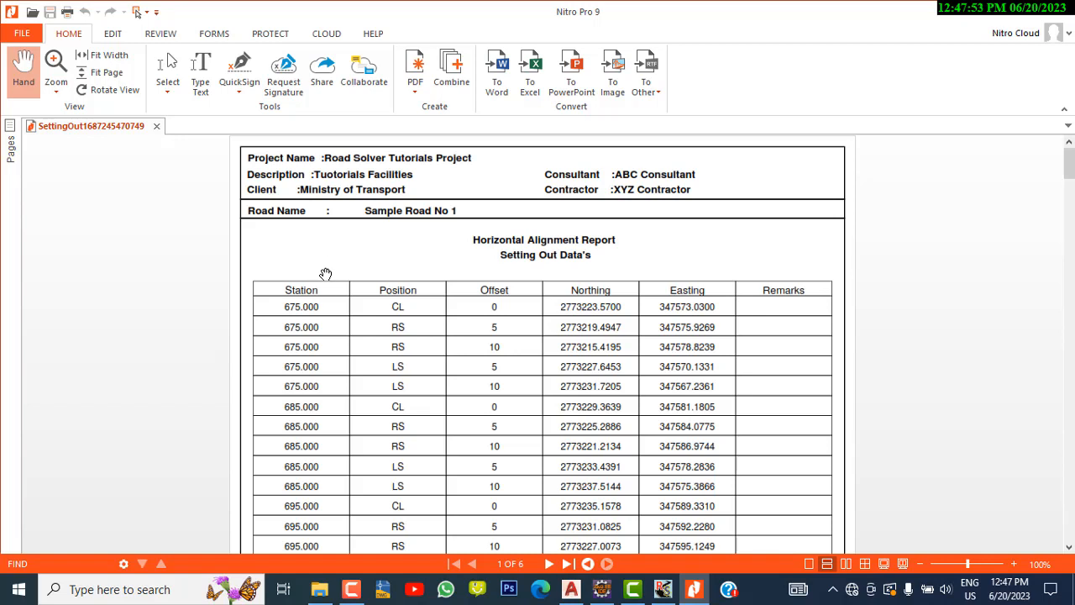
scroll(324, 308, down, 2)
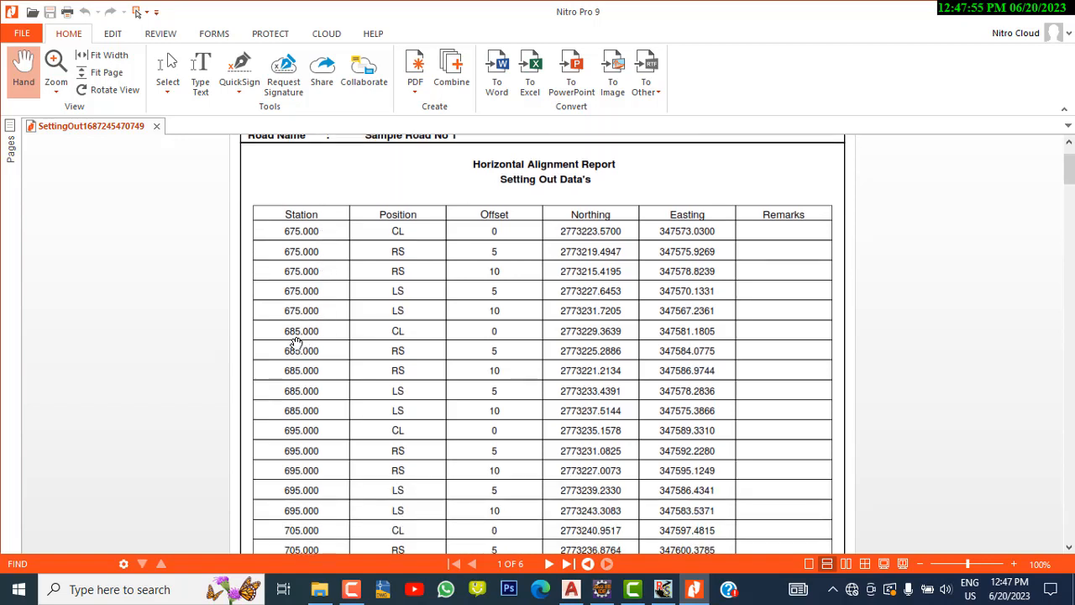
scroll(290, 378, down, 4)
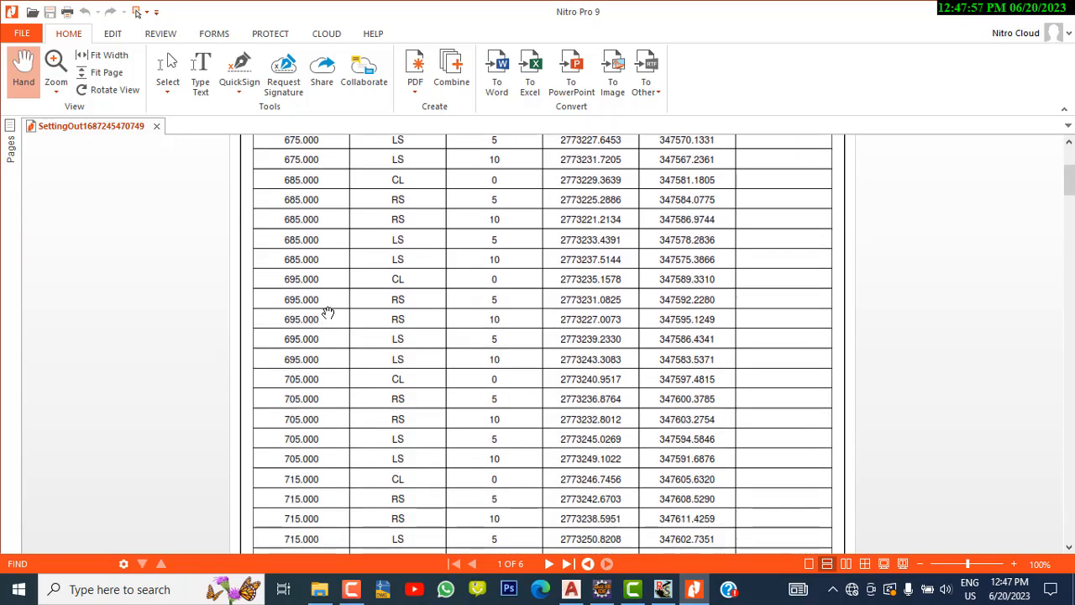
click(989, 25)
Enable rounding of stations, print the setting-out report to PDF, scroll through it, and return to Road Solver
click(360, 282)
click(818, 280)
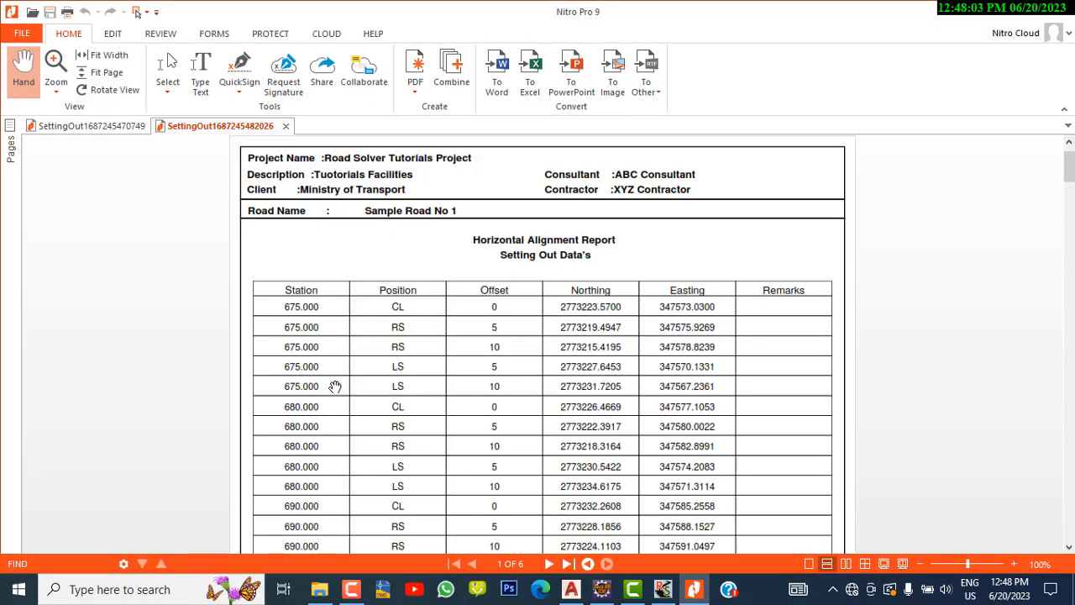
scroll(336, 384, down, 1)
scroll(333, 356, down, 1)
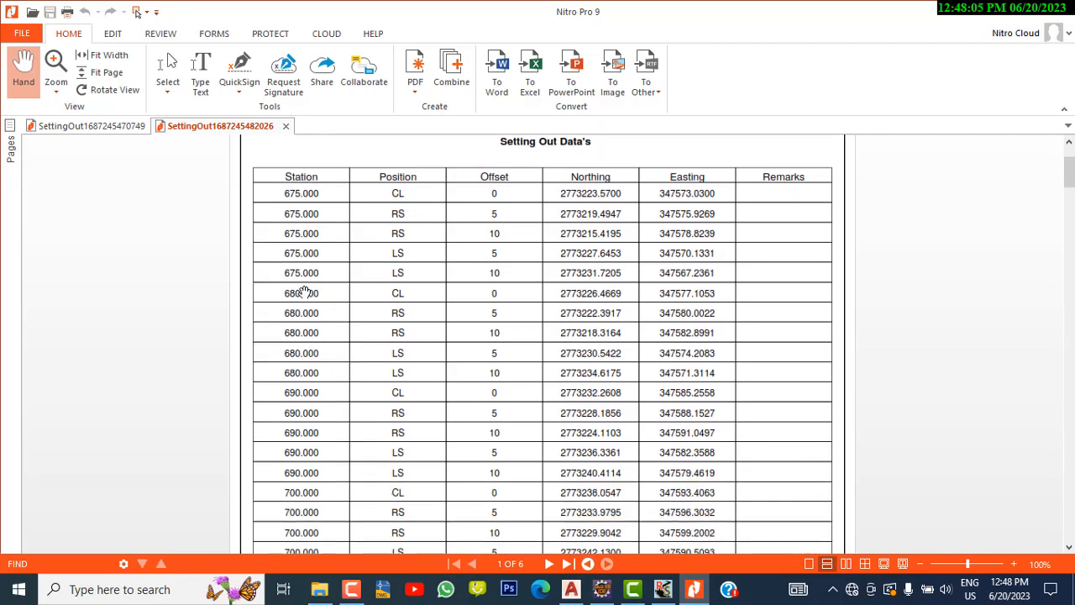
scroll(338, 298, down, 1)
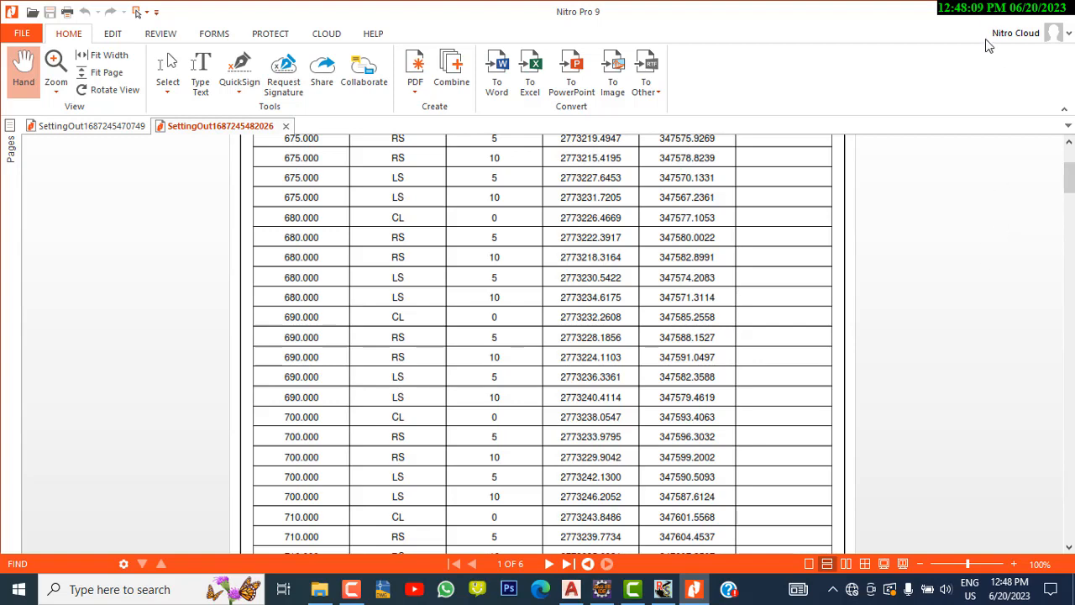
key(alt+Tab)
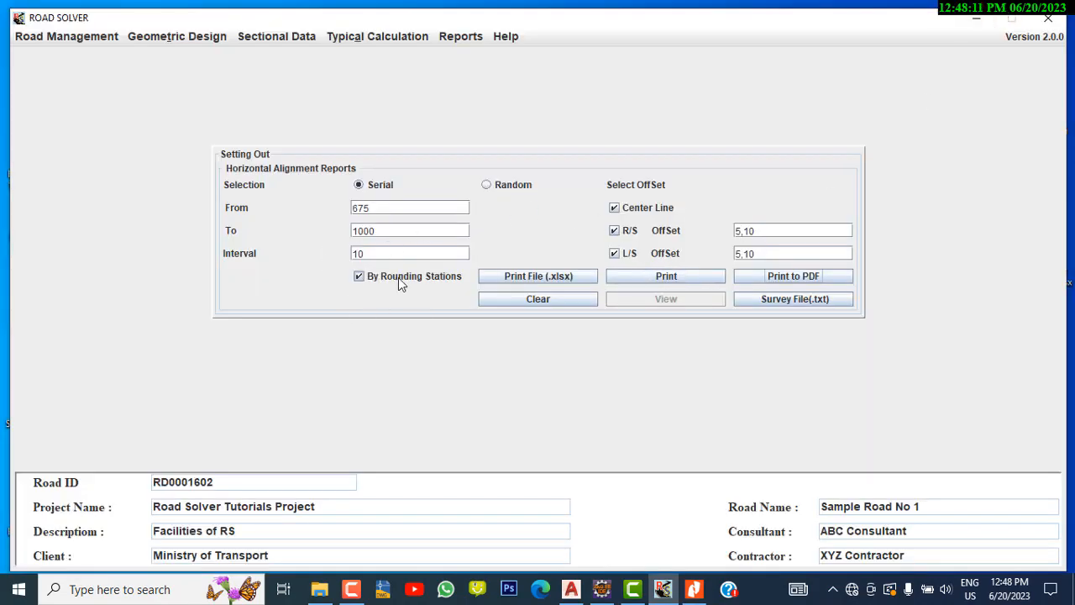